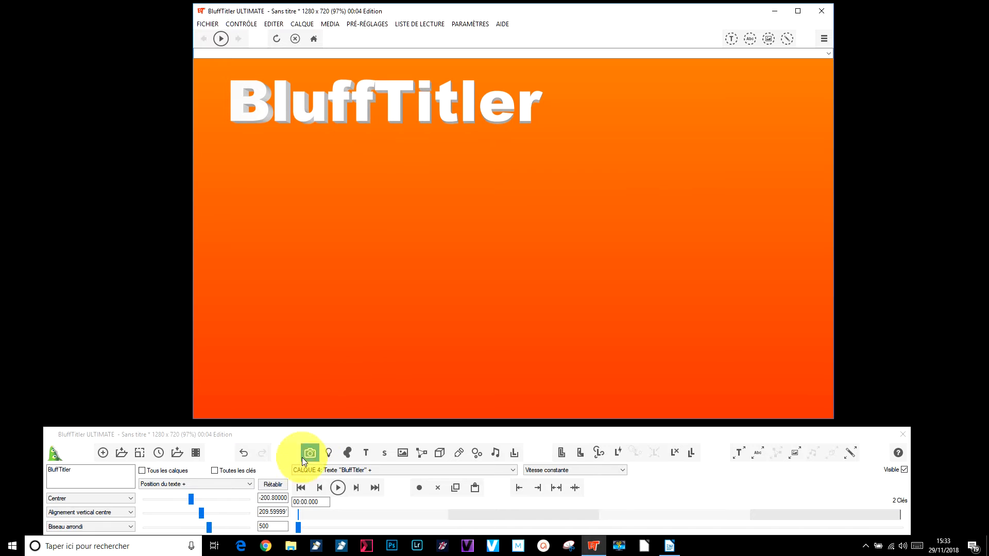
Set the BluffTitler text's font size (Taille de la fonte) to 0.3 for the starting key only, with all-keys editing turned off
click(217, 486)
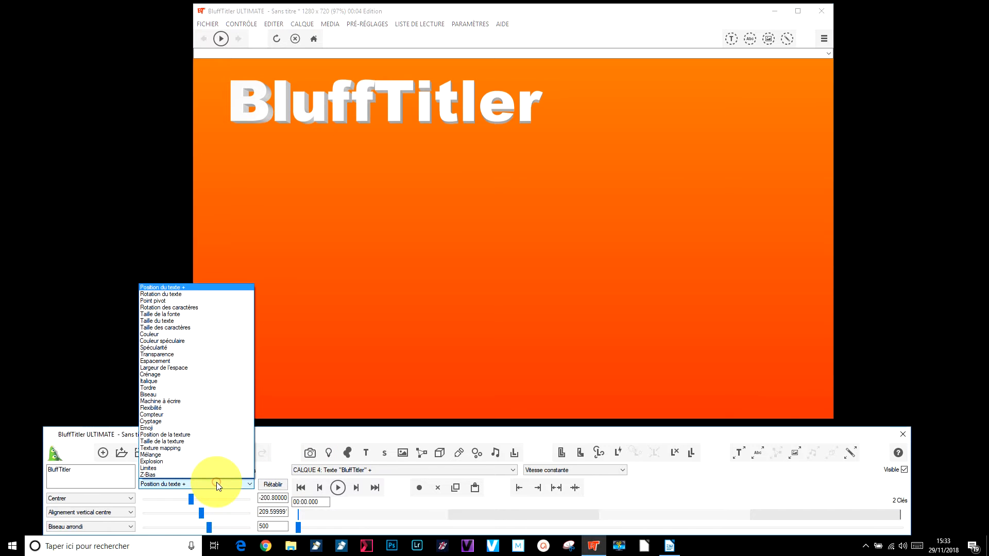
click(165, 313)
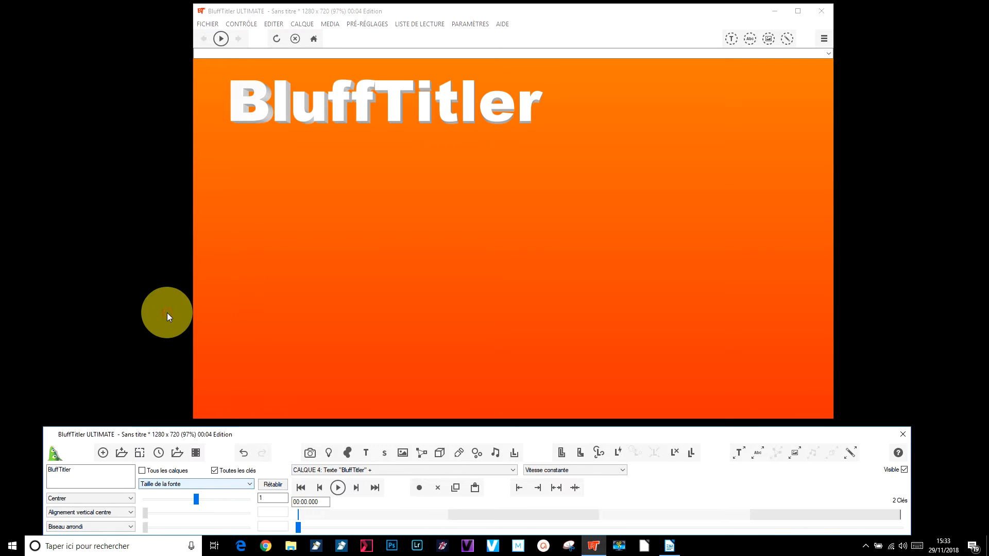
click(215, 471)
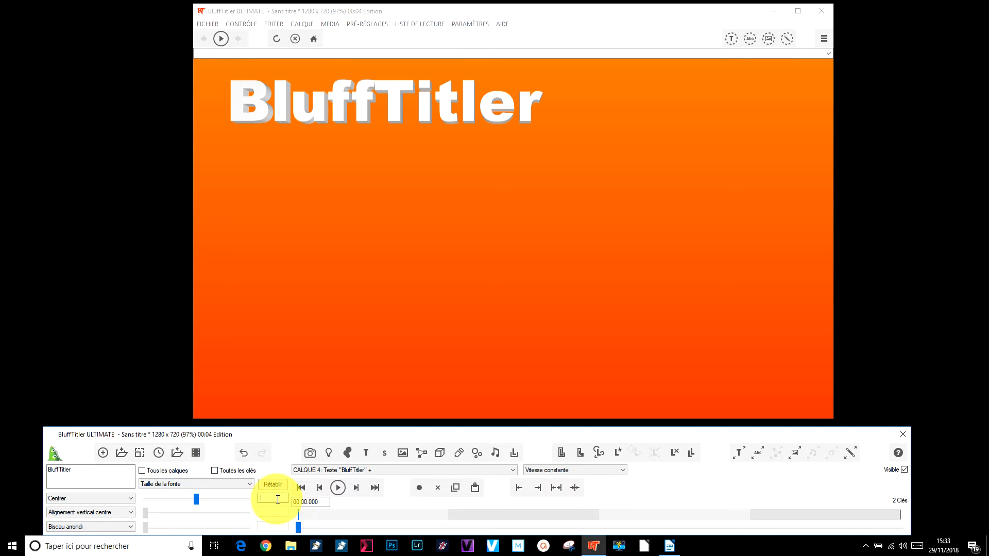
double_click(261, 498)
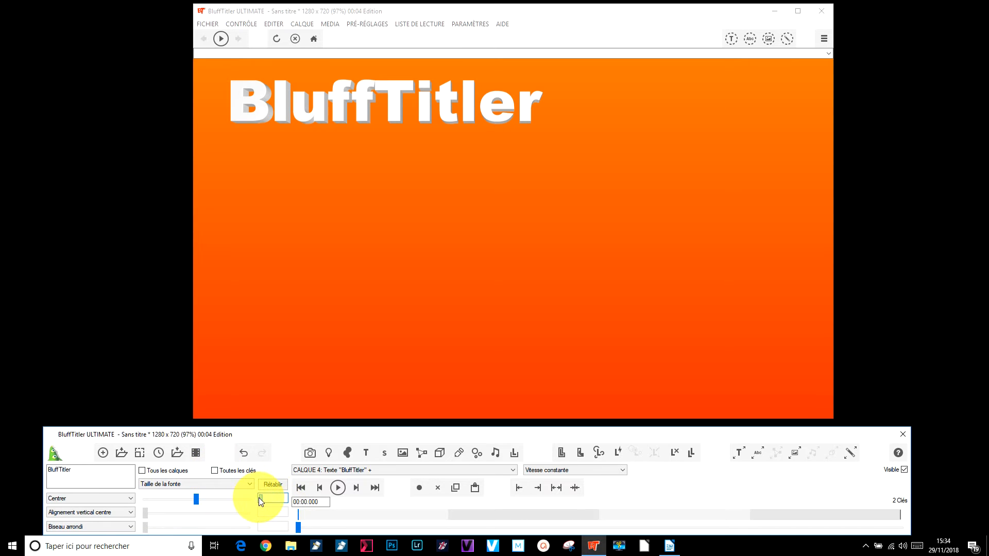
key(BackSpace)
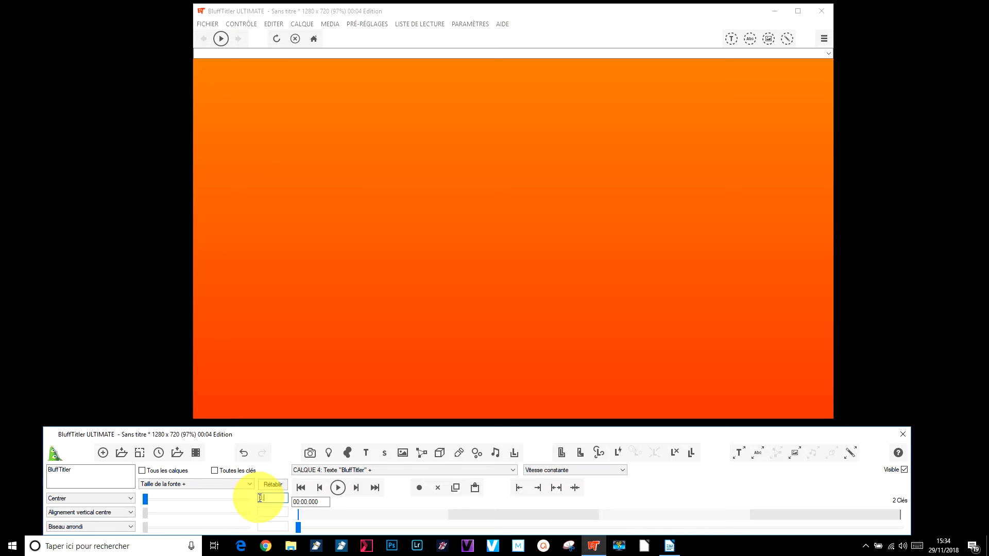
text(0.3)
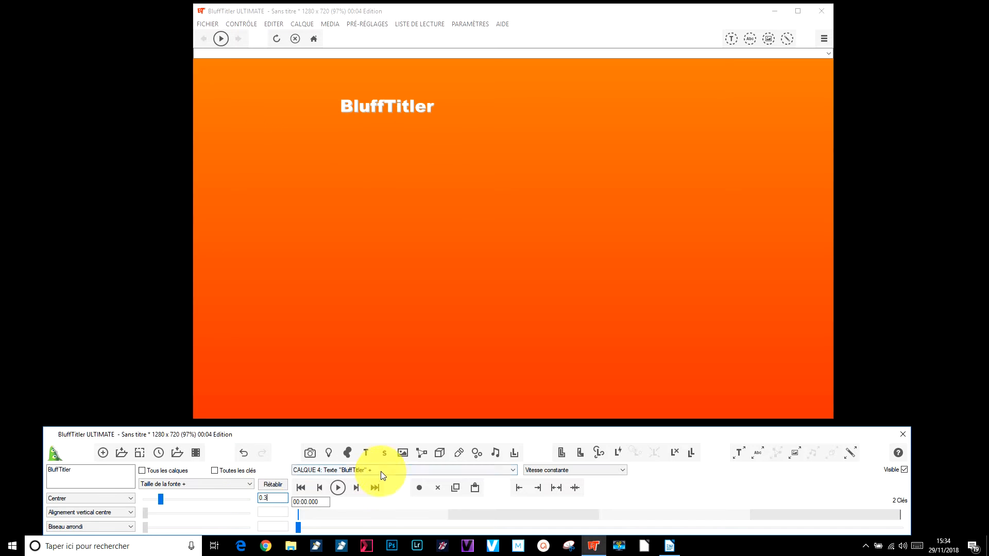
Reposition the text into the scene's upper-left corner at about -413, 252 for the starting key, and play the animation
click(249, 485)
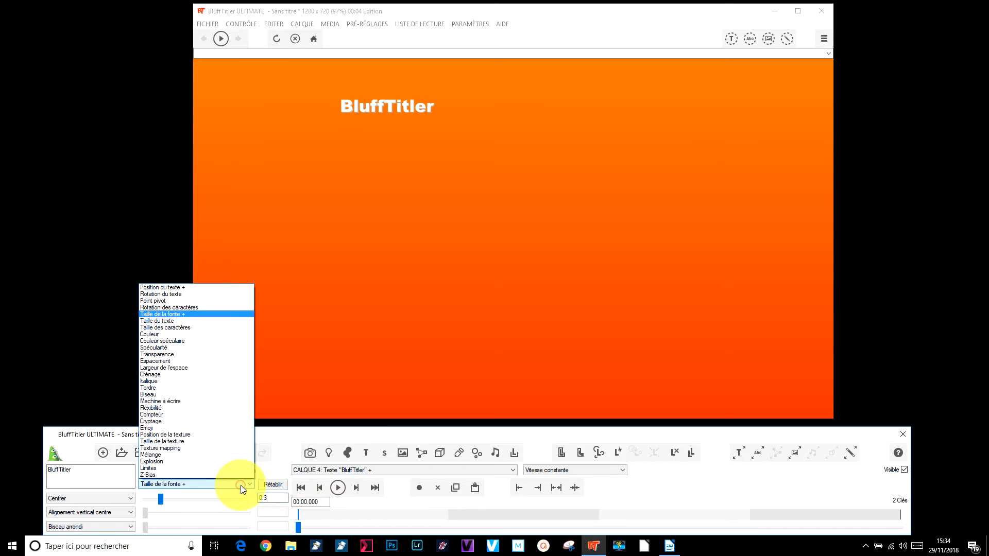
click(181, 286)
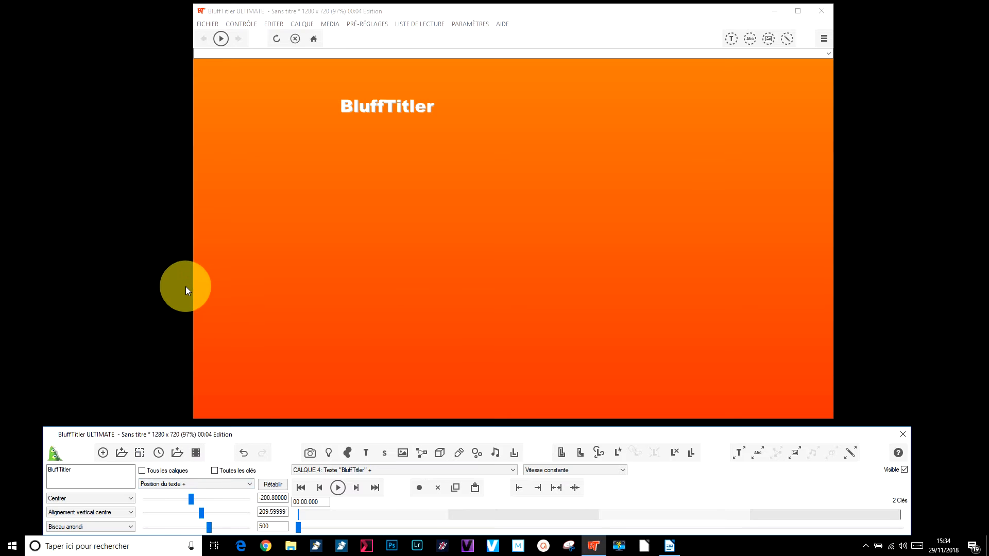
drag(400, 108, 263, 82)
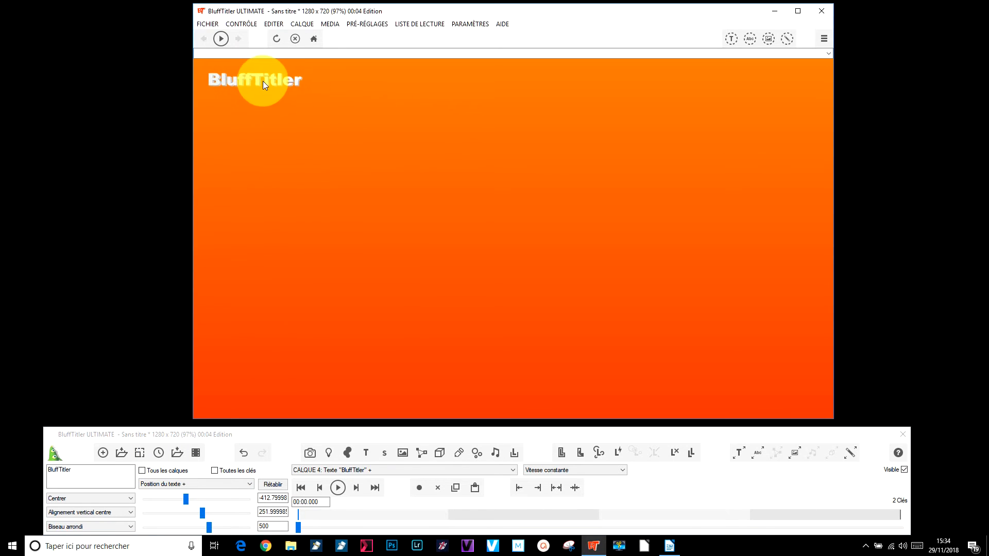
click(338, 488)
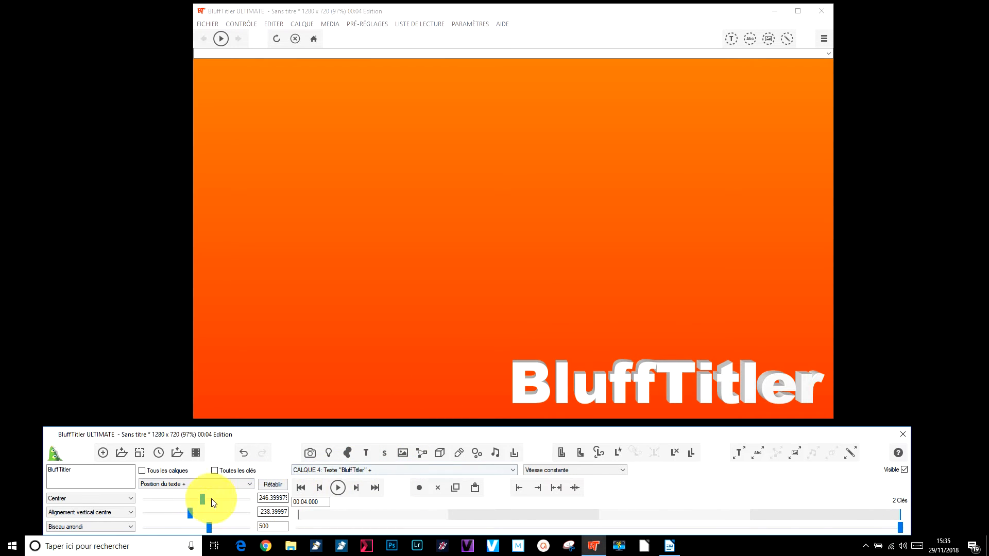
Try a text rotation (Rotation du texte) of 360 on the first two axes at the end key, and reset it after previewing
click(162, 484)
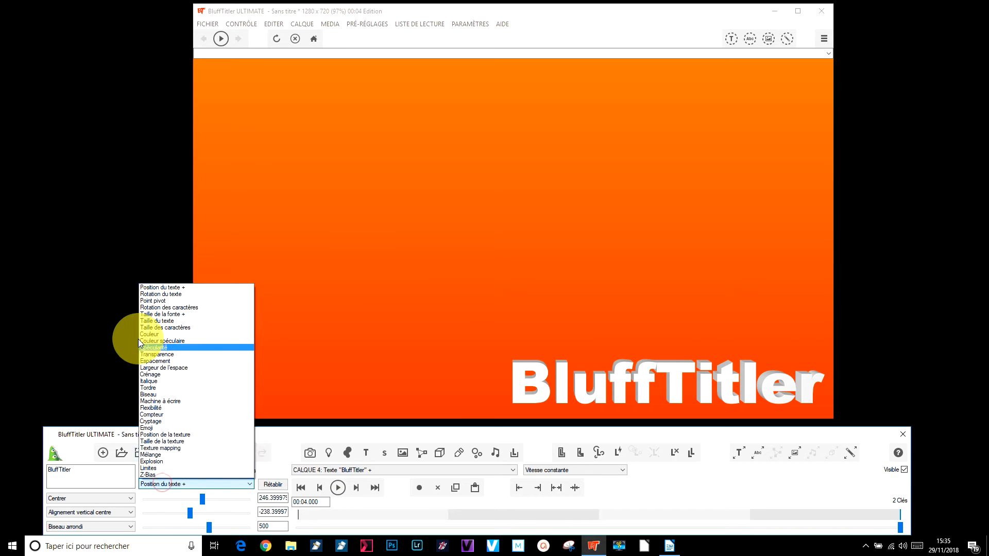
click(161, 294)
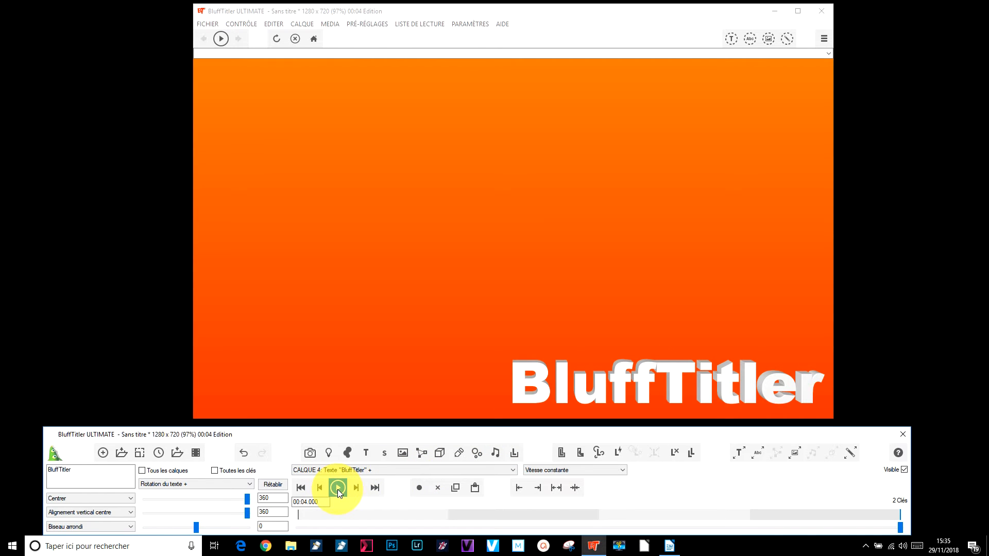
click(338, 488)
click(276, 486)
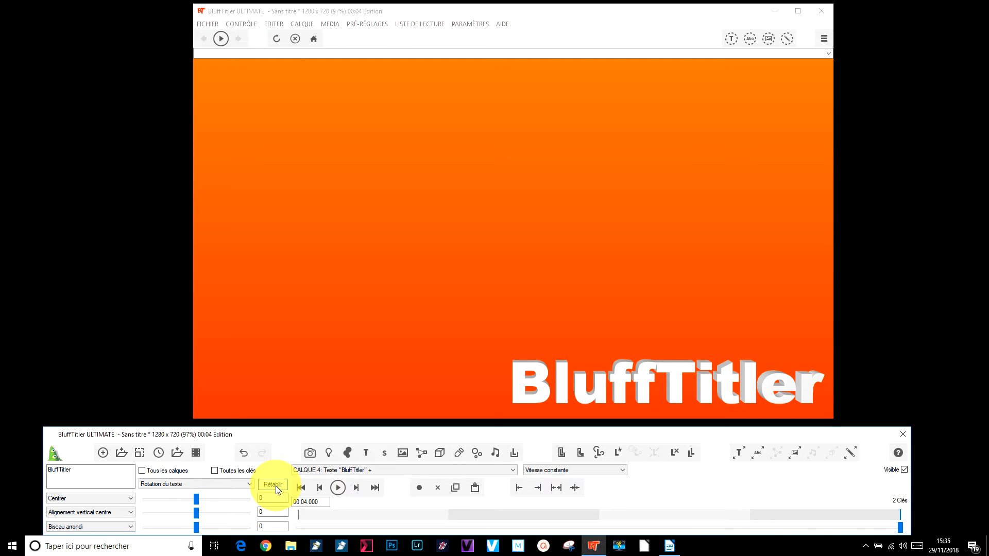
click(337, 488)
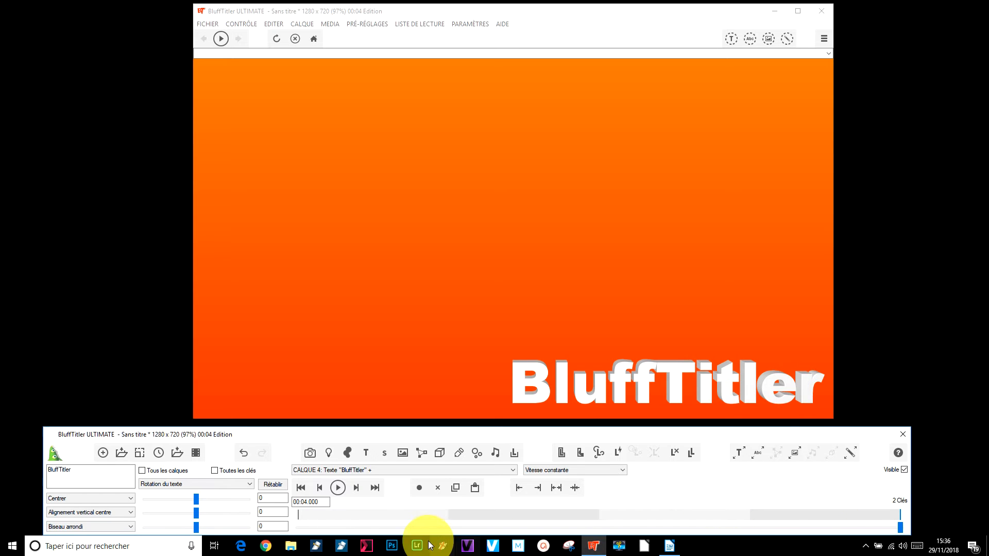
Set the character rotation (Rotation des caractères) to 360 on the first and third axes at the 4-second key, and play the animation
click(195, 484)
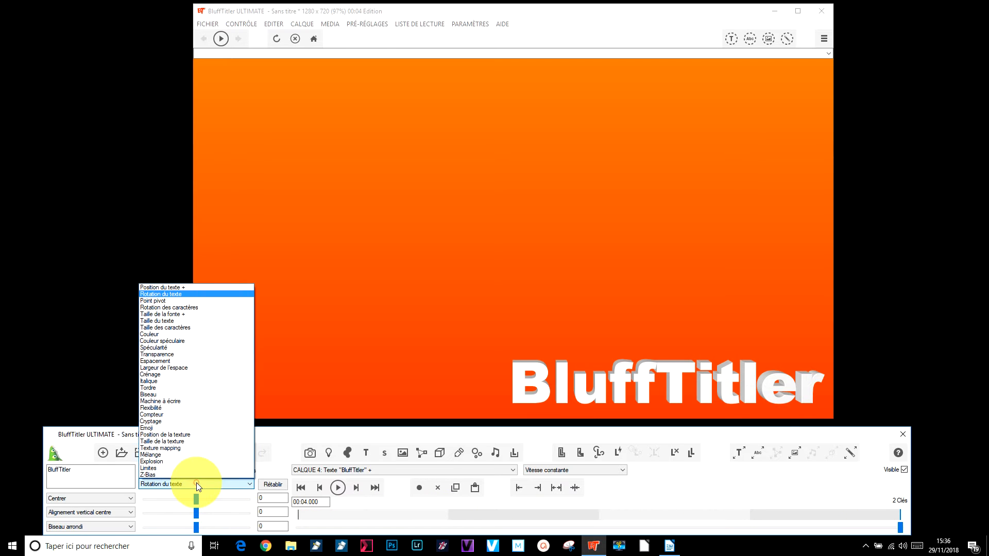
click(188, 308)
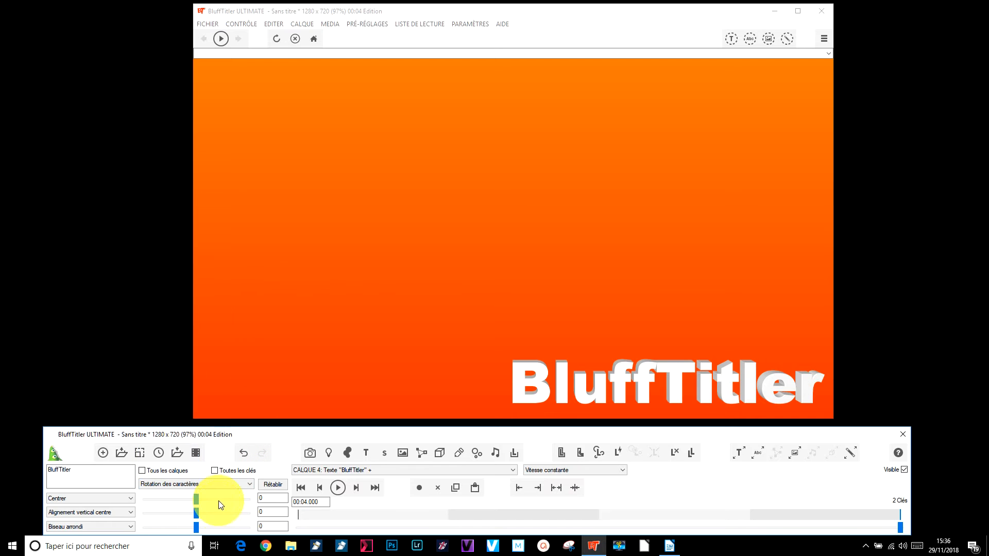
drag(197, 496, 258, 503)
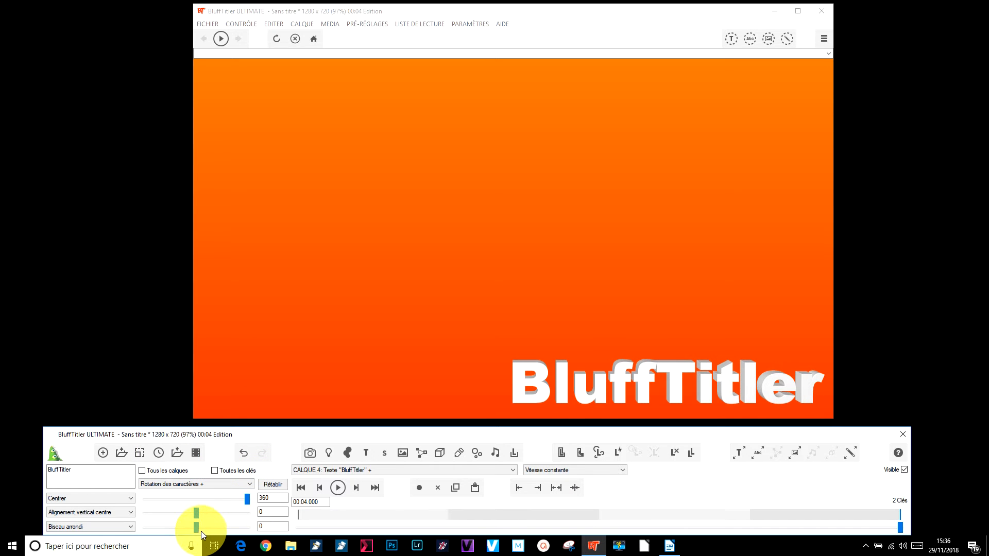
drag(196, 530, 256, 532)
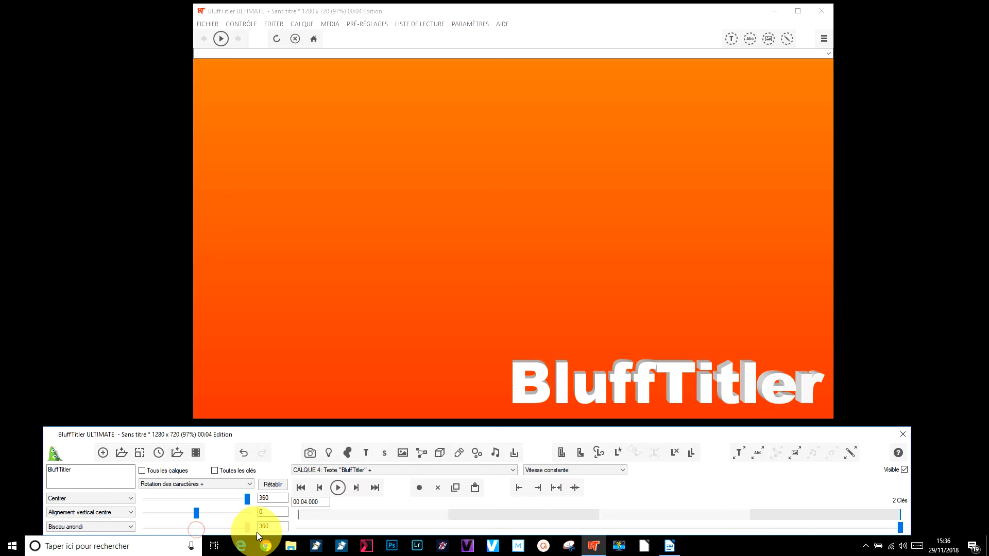
click(335, 488)
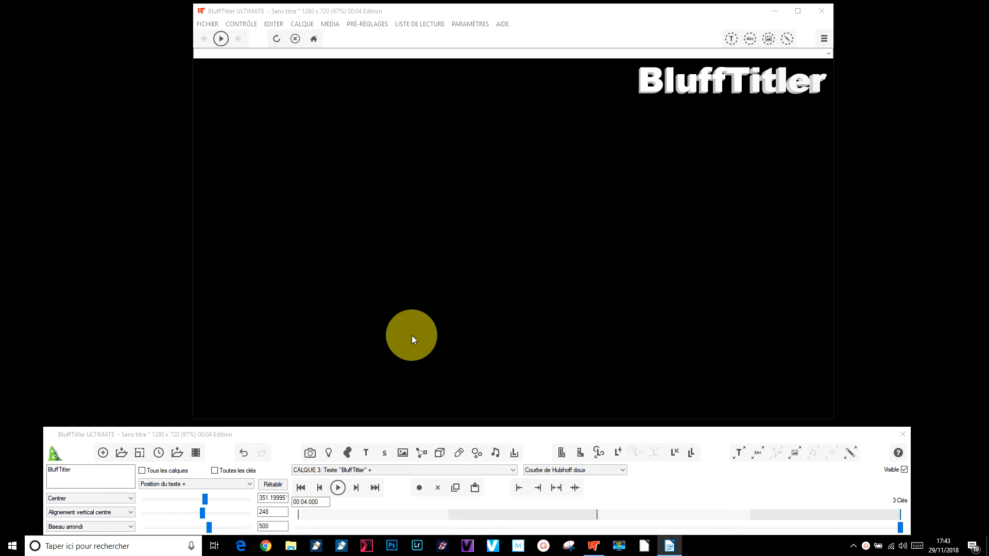
Start a new show without saving the current one, and add a plasma layer with the SummerSky preset as background
click(103, 453)
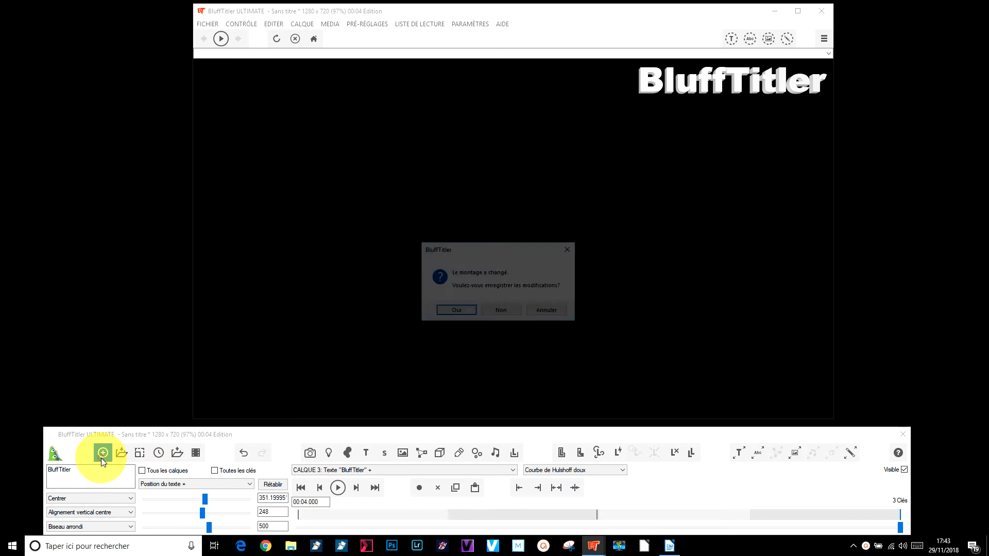
click(503, 312)
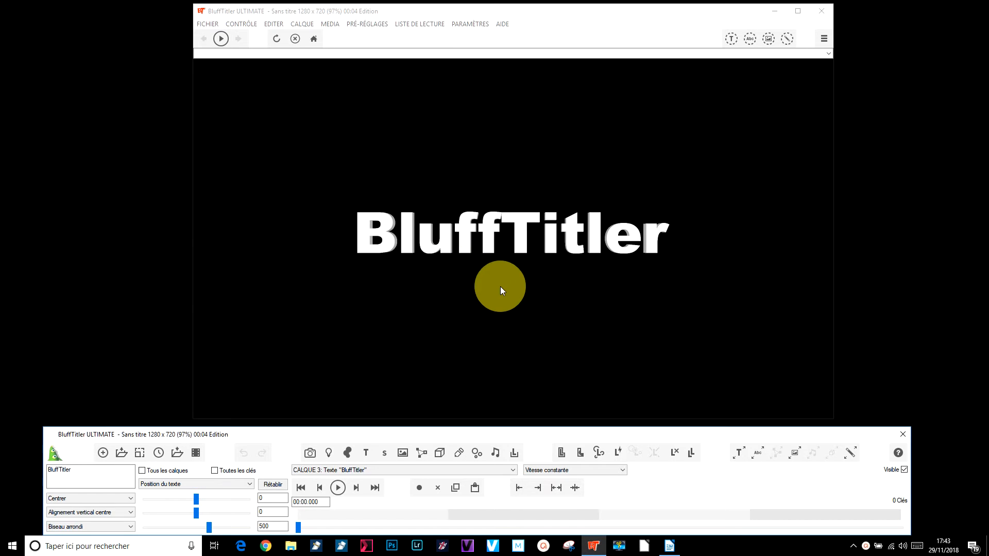
click(349, 454)
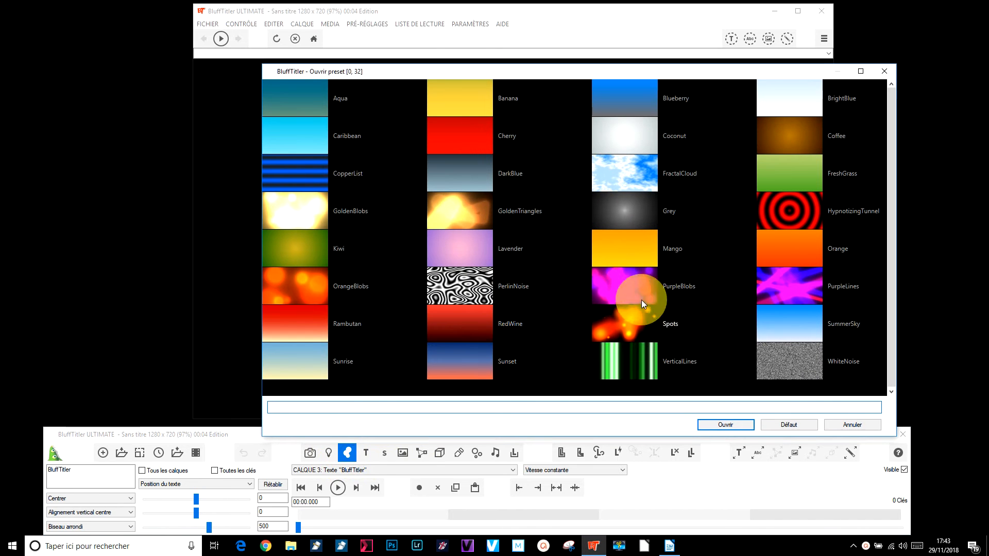
click(774, 323)
click(728, 426)
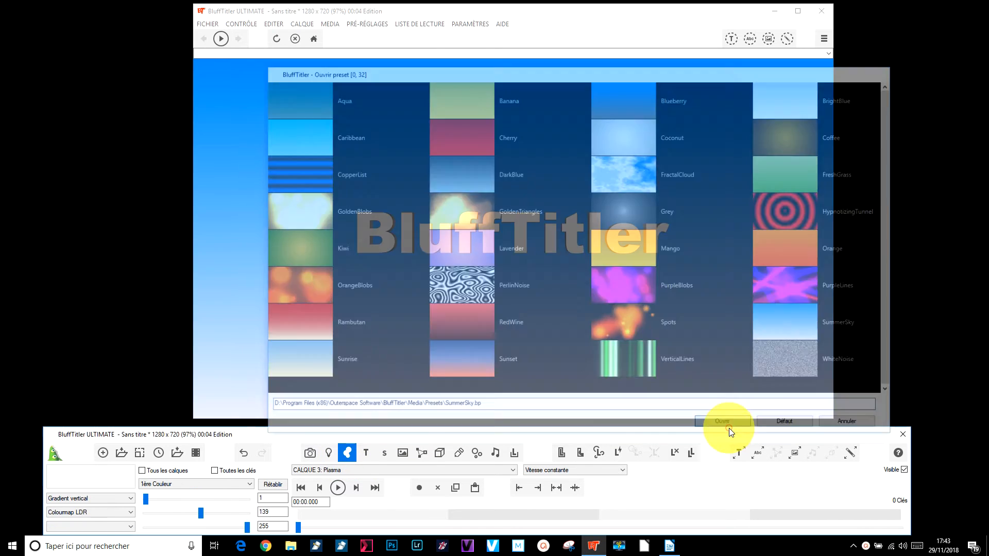
Set the font size (Taille de la fonte) of the BluffTitler text layer to 0.6 for all keys
click(320, 471)
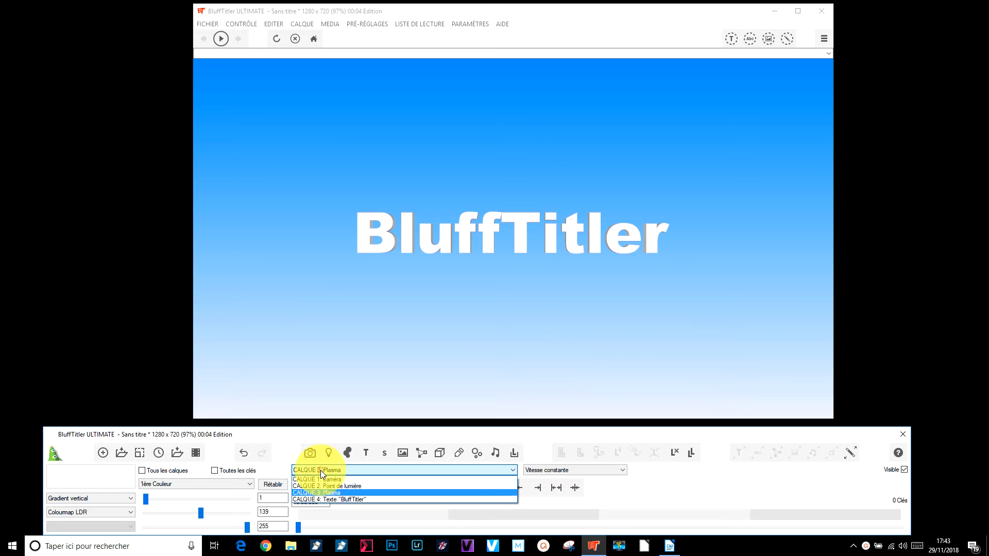
click(325, 499)
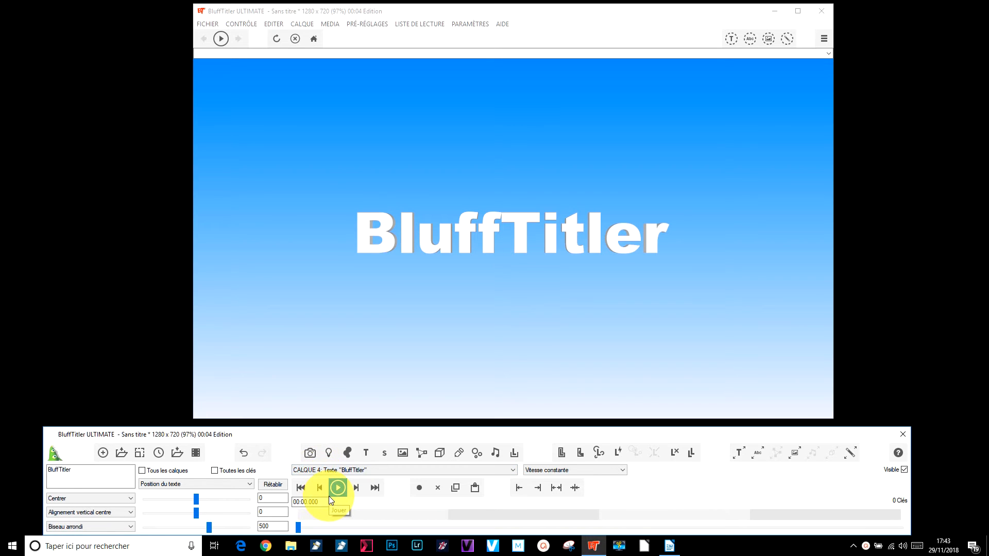
click(214, 485)
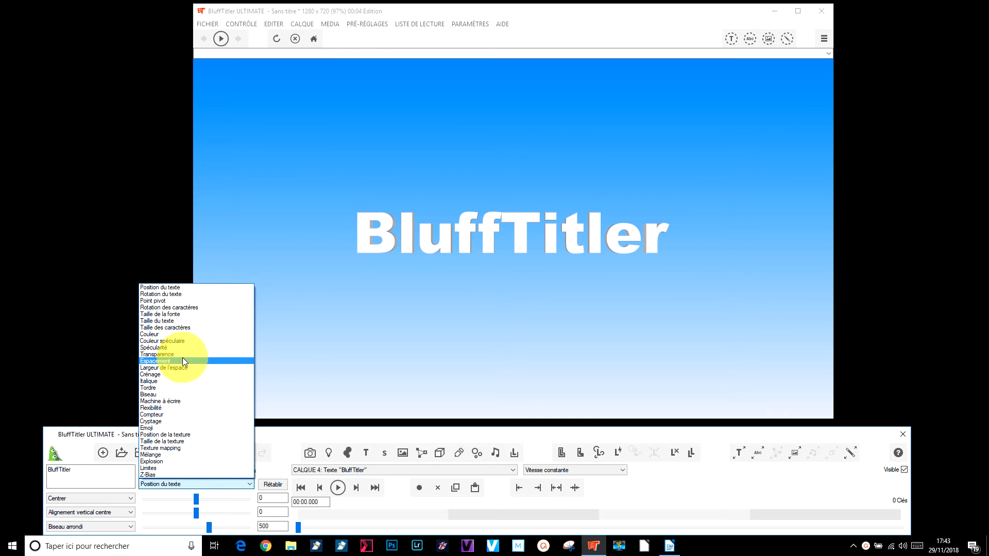
click(176, 316)
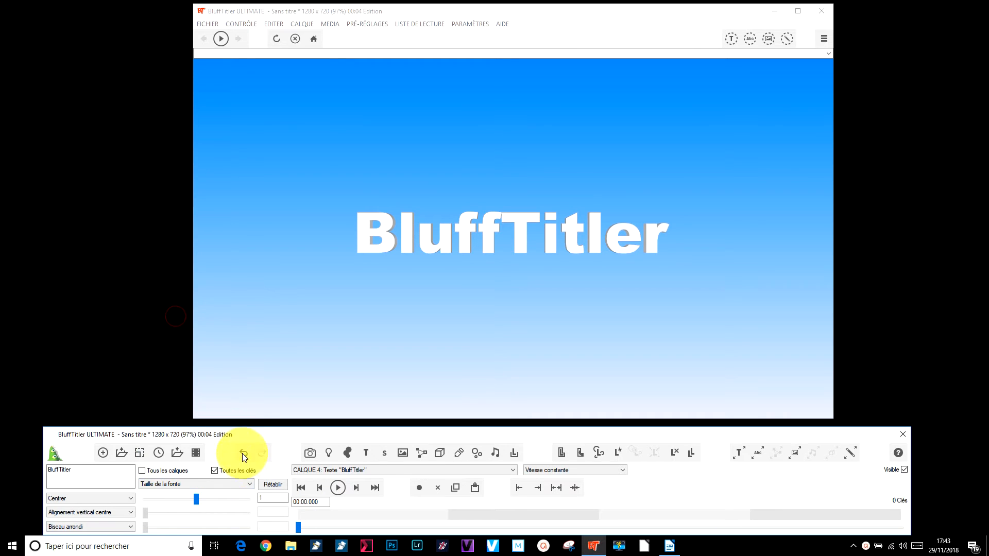
double_click(265, 499)
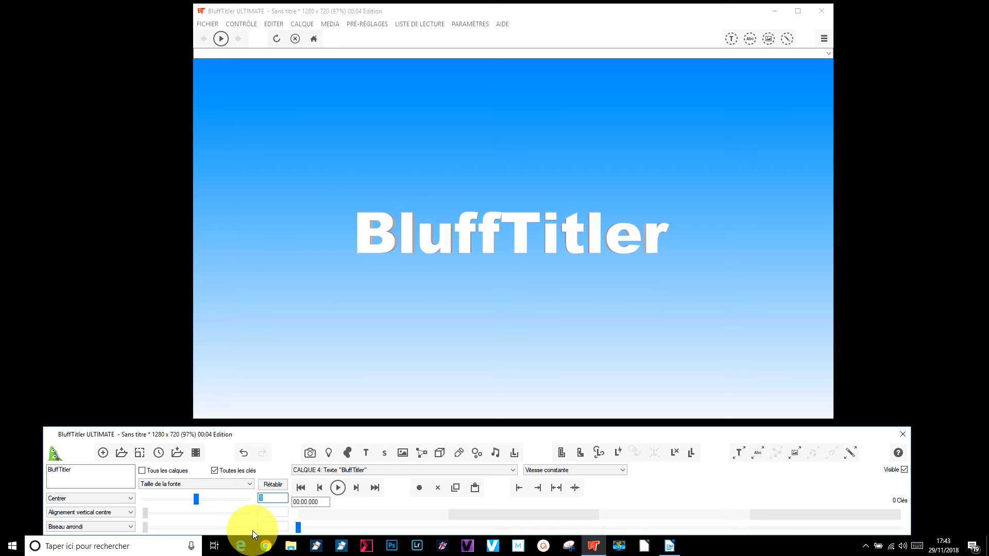
text(0.6)
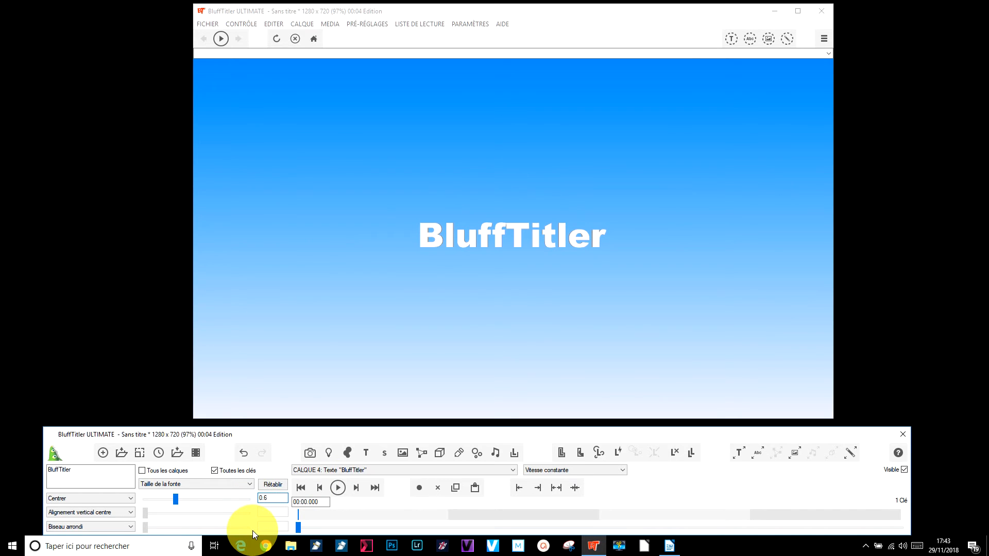
Position the text in the scene's upper-left corner at about -350, 247 for the start of the animation
click(205, 483)
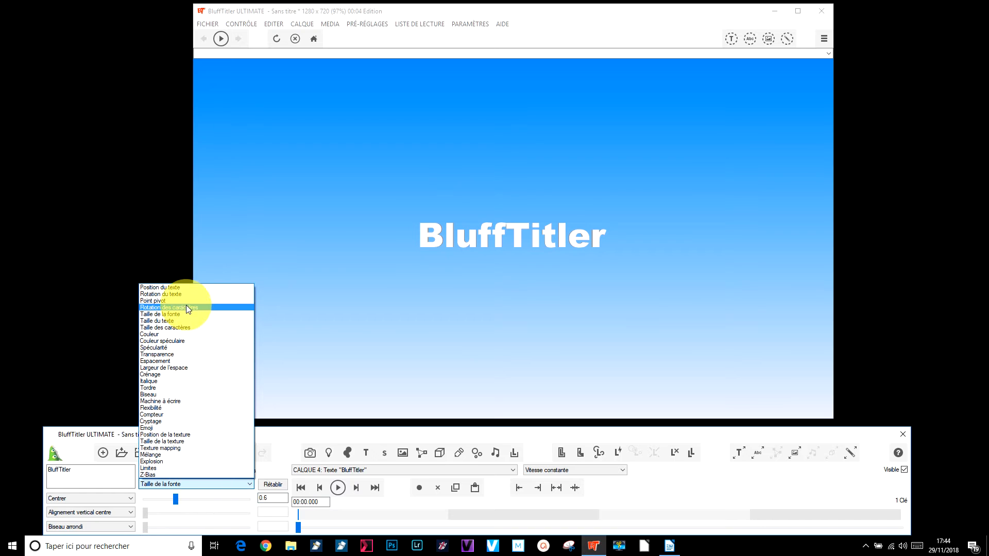
click(180, 288)
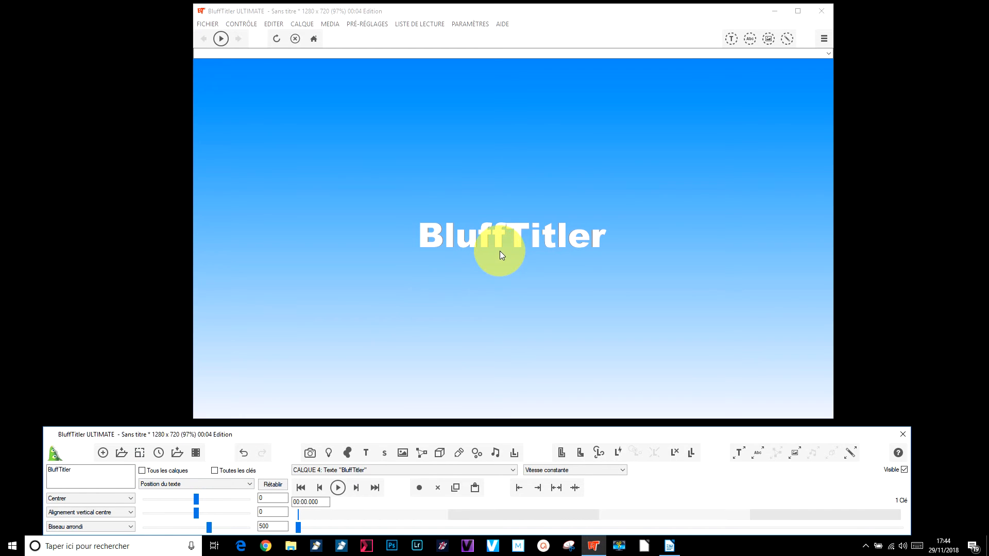
drag(499, 239, 278, 82)
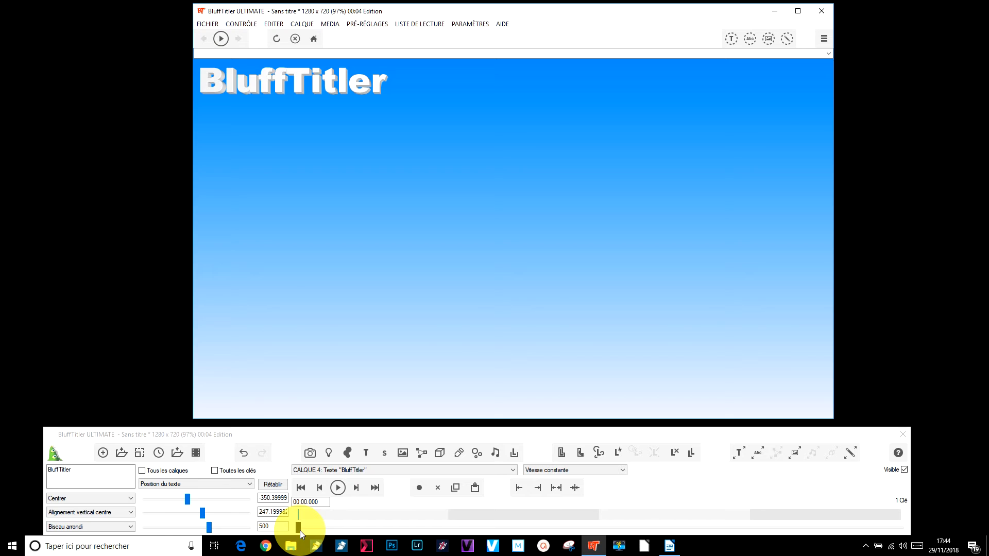
Add a position key at about 2 seconds with the text at the bottom centre of the scene, about 1, -261
drag(299, 531, 599, 527)
drag(298, 85, 526, 411)
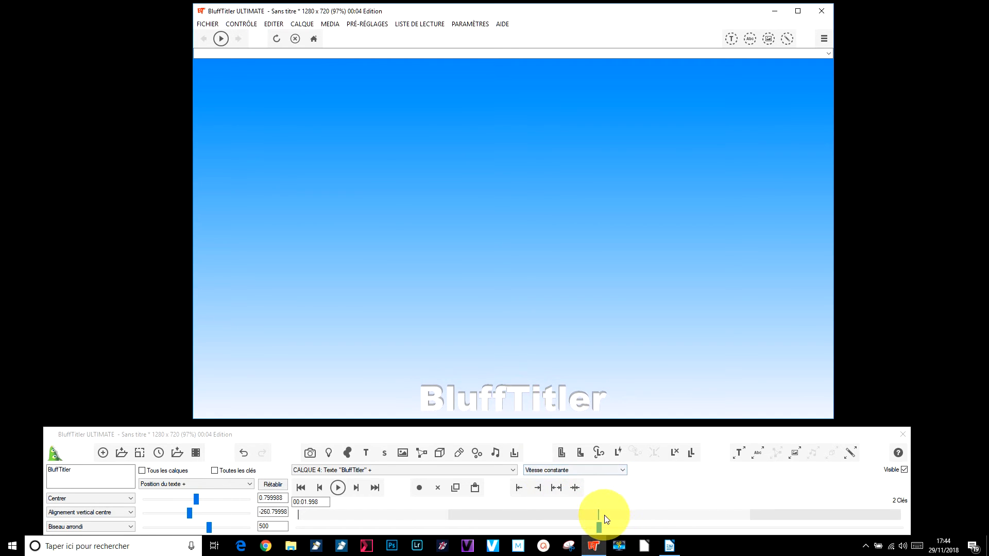
Add a position key at 4 seconds with the text in the scene's upper-right corner, about 359, 250, and play the animation
click(599, 530)
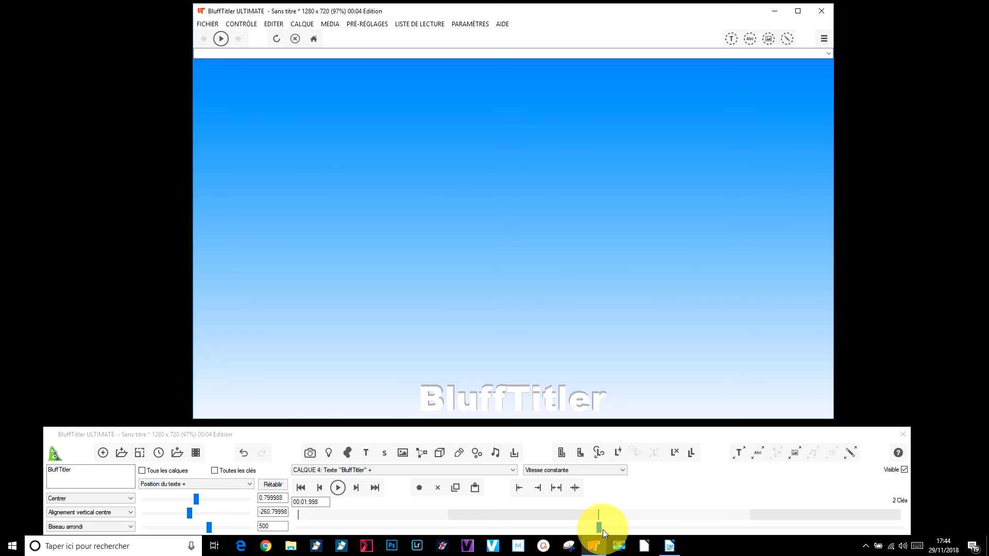
mouse_move(598, 529)
mouse_down()
mouse_move(740, 518)
mouse_move(928, 529)
mouse_up()
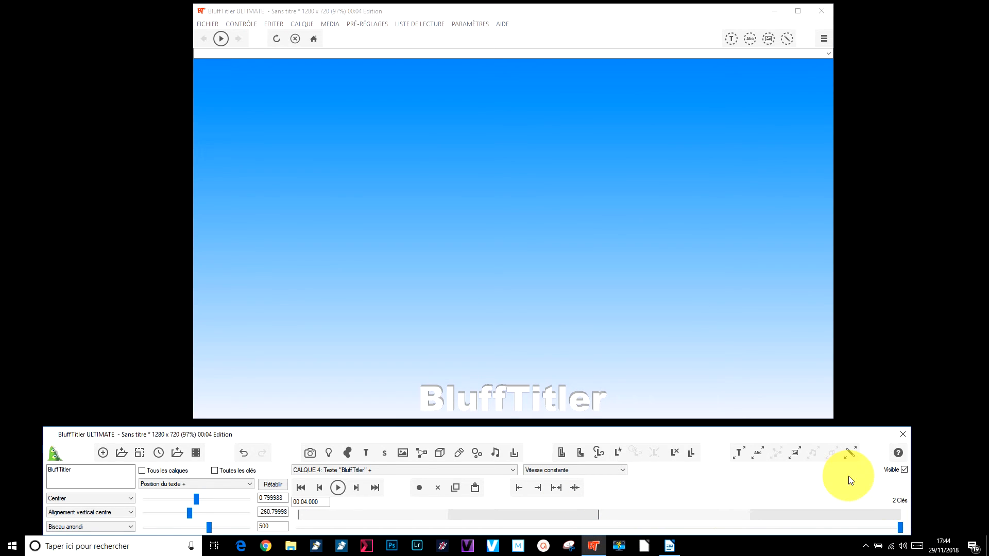
click(564, 404)
drag(564, 404, 794, 75)
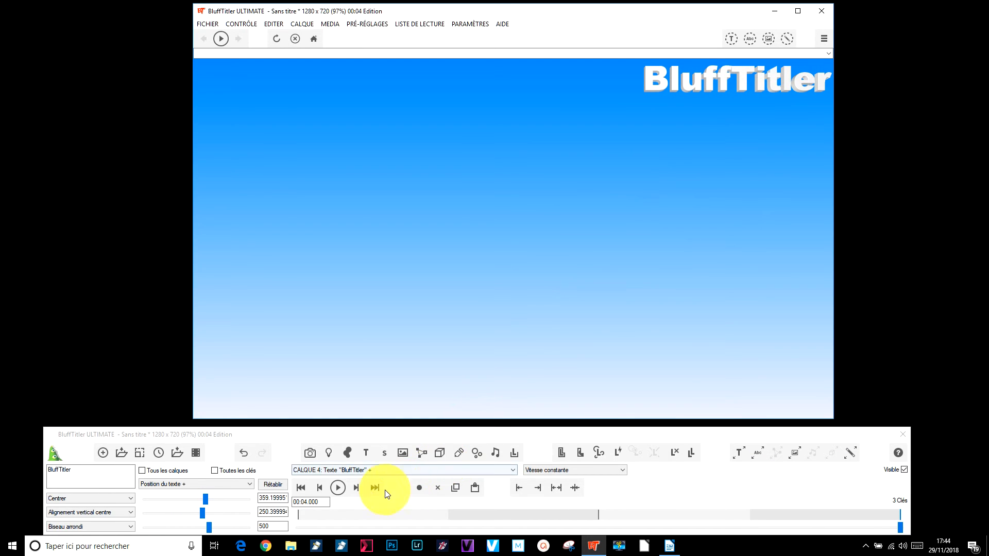
click(338, 488)
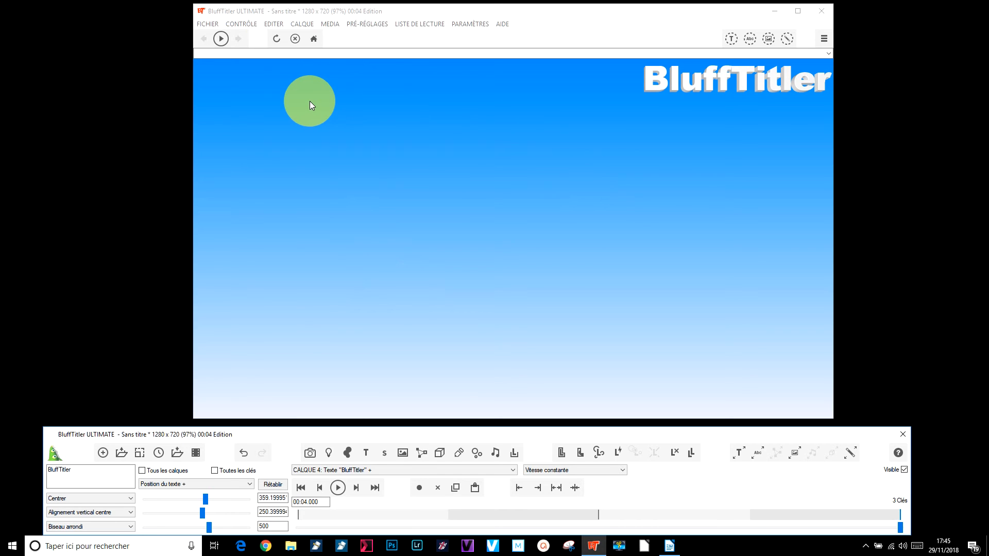
Set the text's position animation to Accélérer and play it, and do the same with Décélérer
click(547, 471)
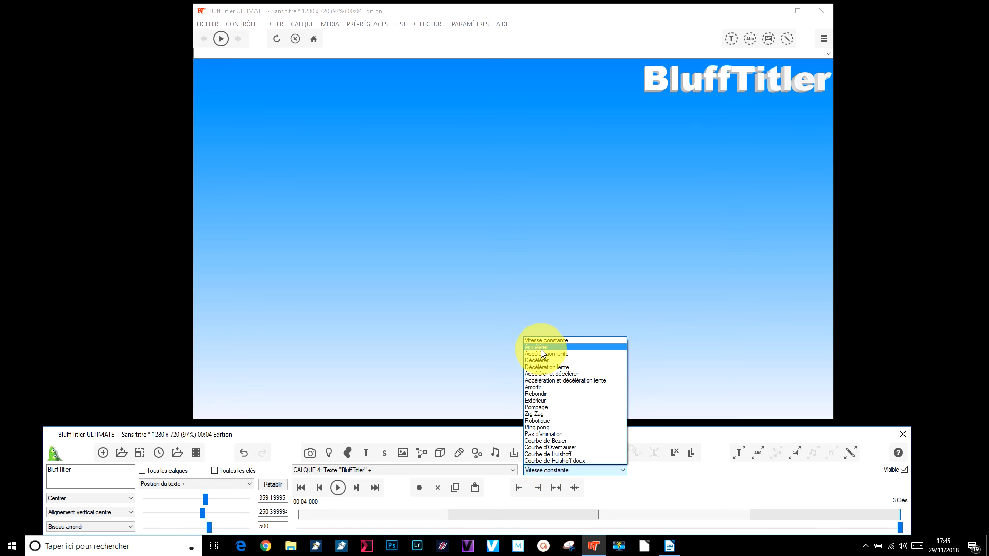
click(542, 347)
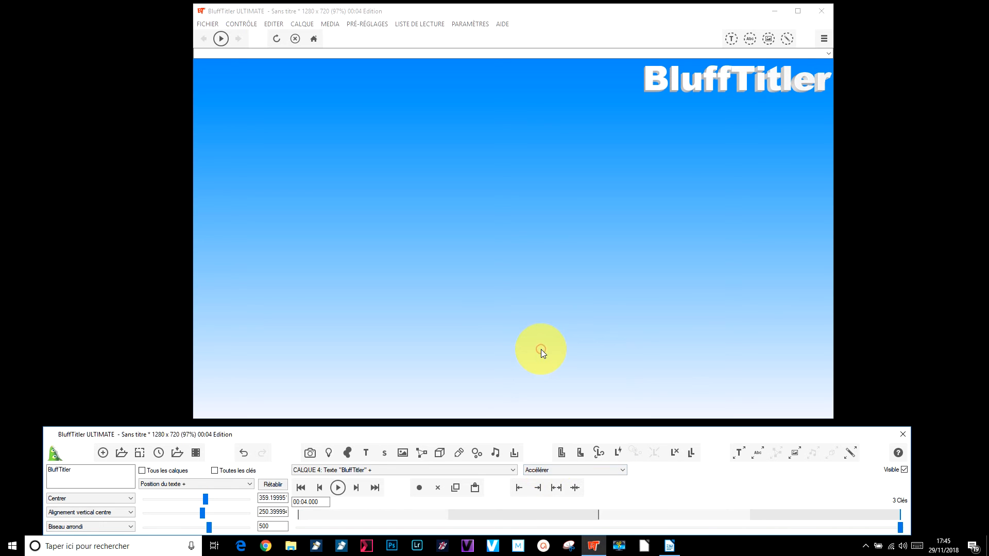
click(338, 488)
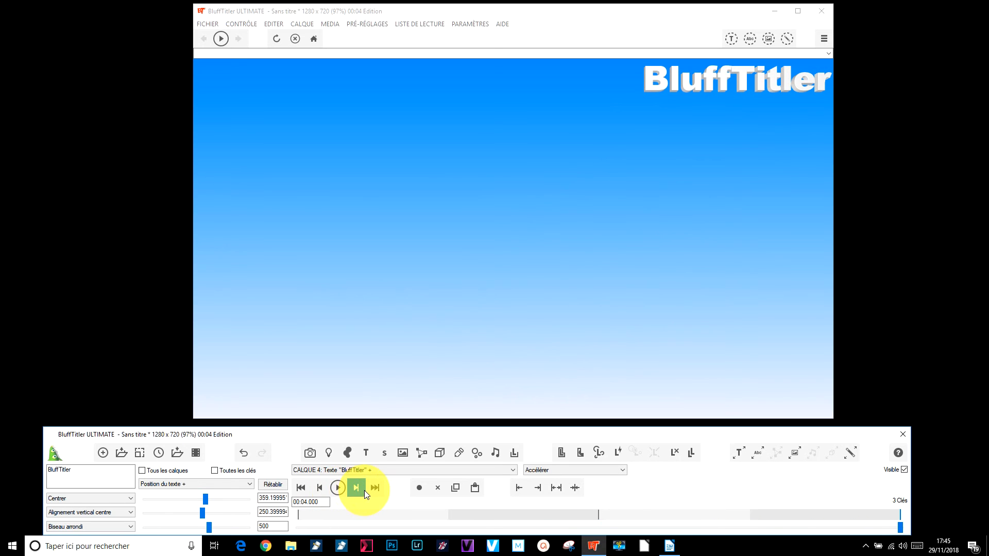
click(570, 470)
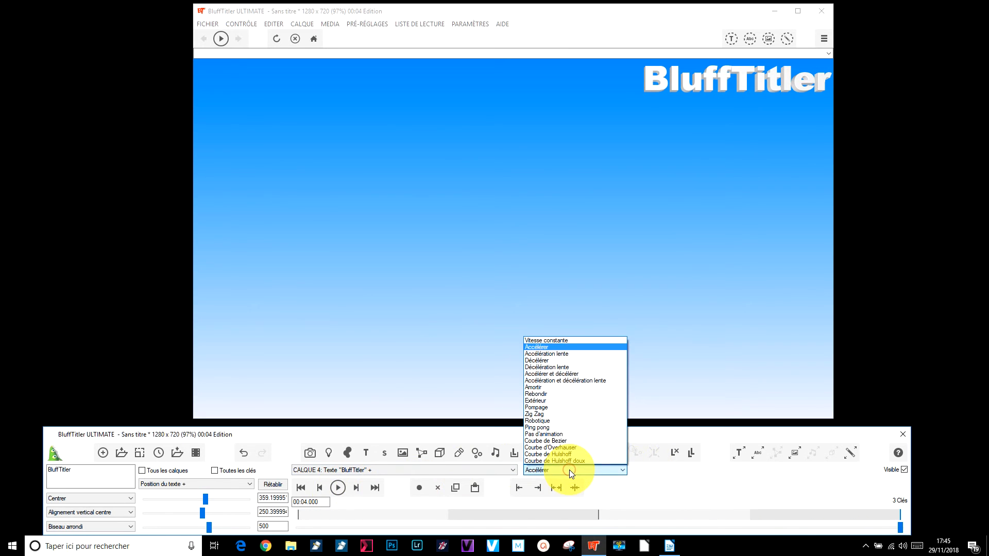
click(555, 360)
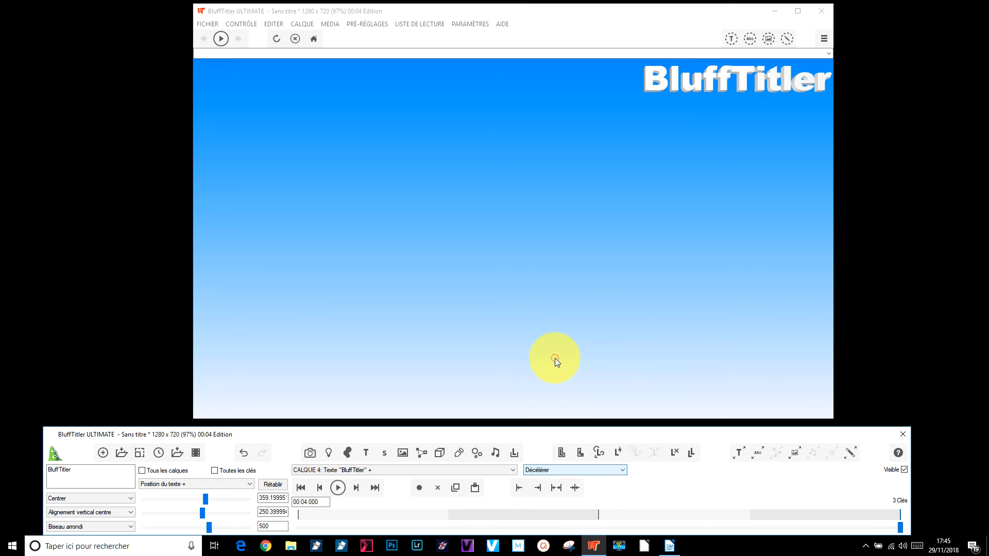
click(343, 487)
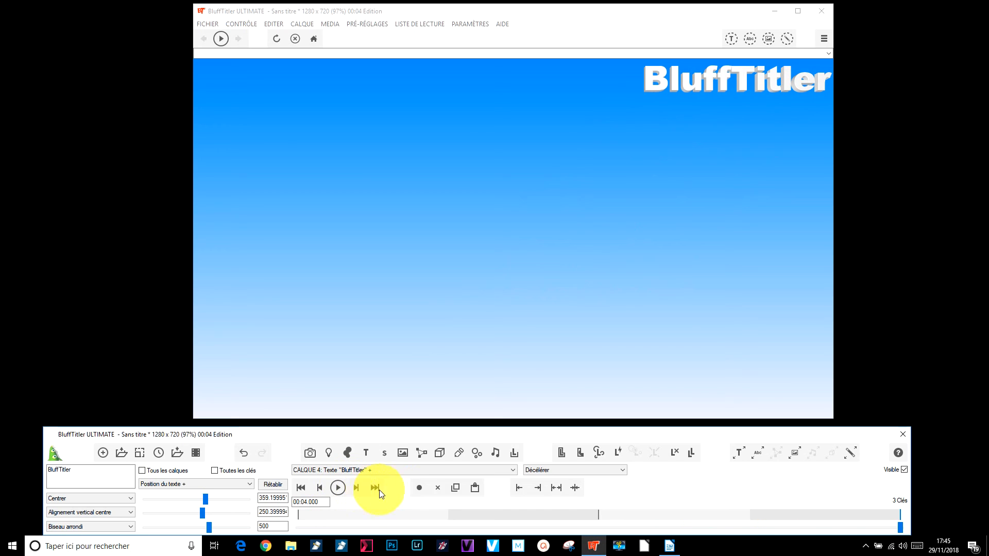
Try the Amortir and Rebondir motion types on the text's position keys, playing the animation with each
click(545, 469)
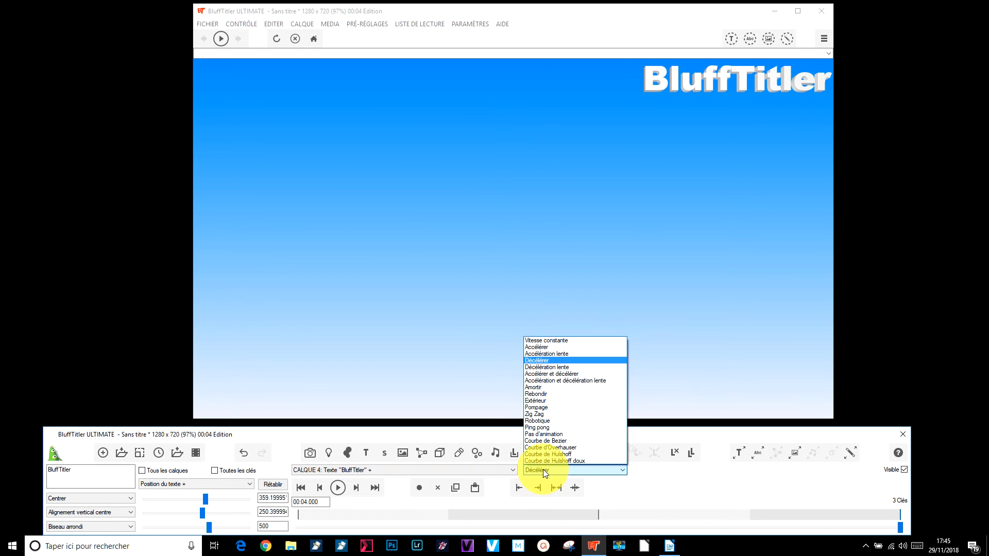
click(542, 387)
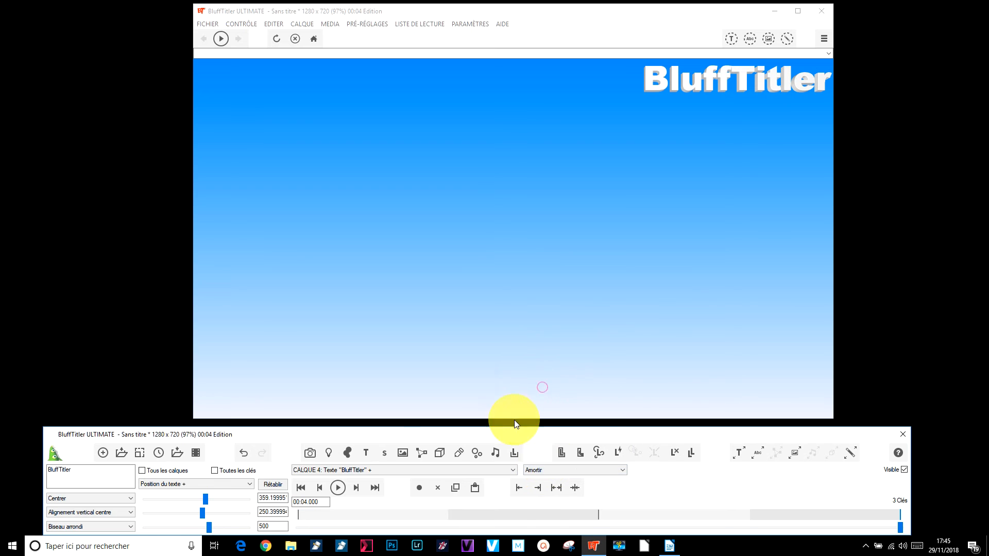
click(338, 489)
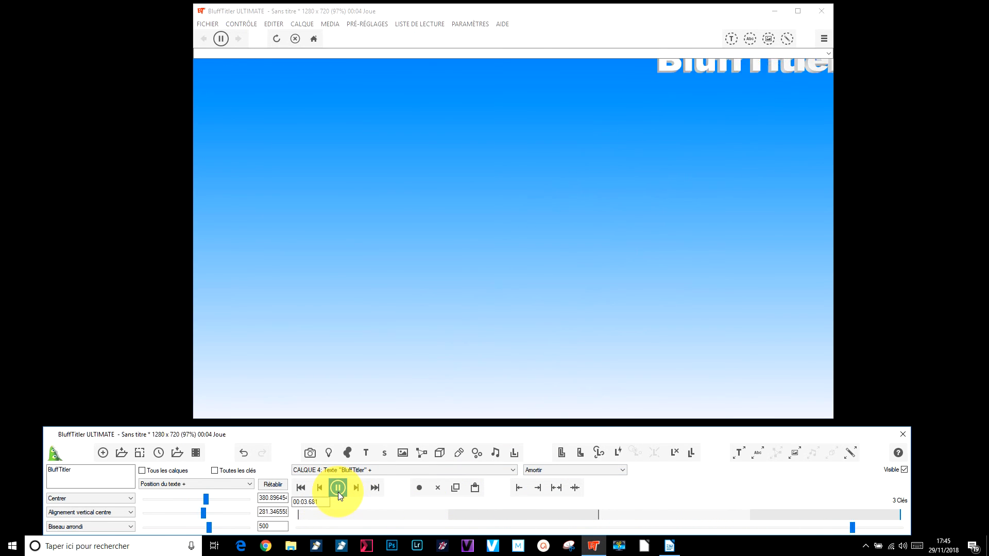
click(552, 470)
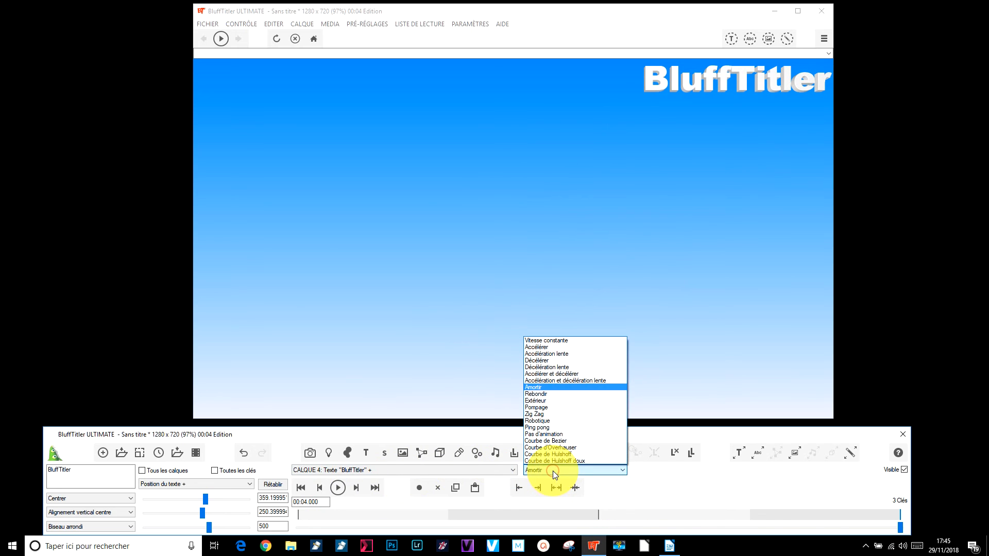
click(552, 395)
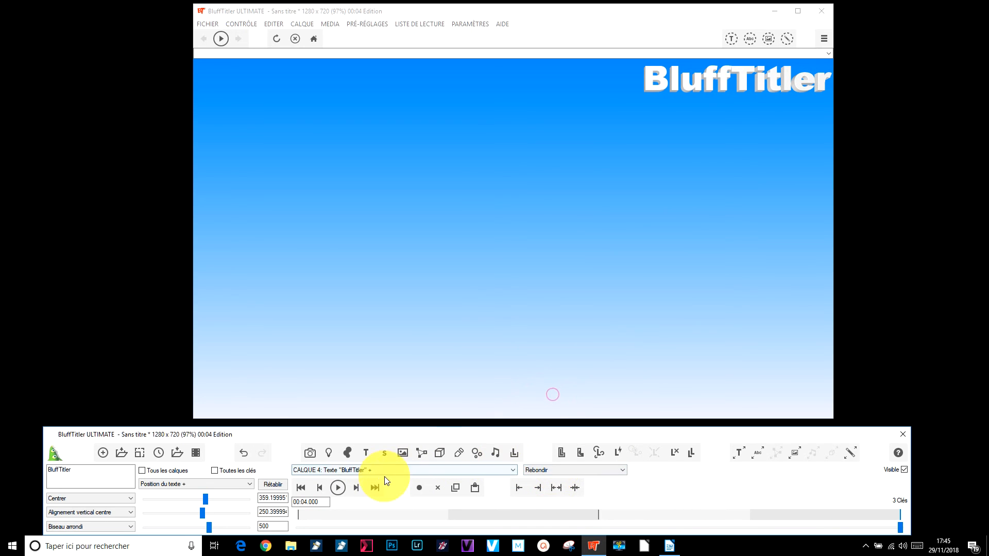
click(337, 489)
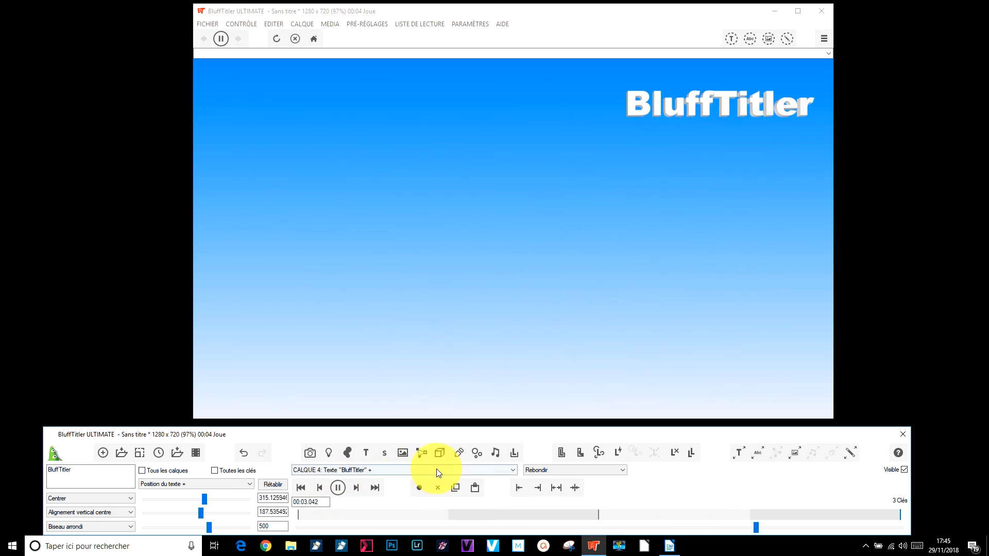
Try the Extérieur and Pompage motion types on the text's position keys, playing the animation with each
click(553, 471)
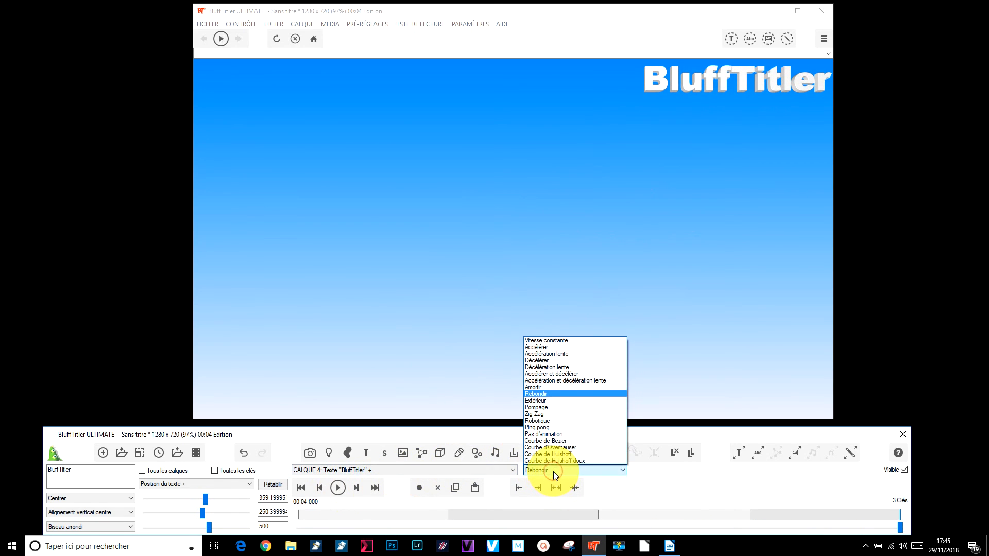
click(551, 405)
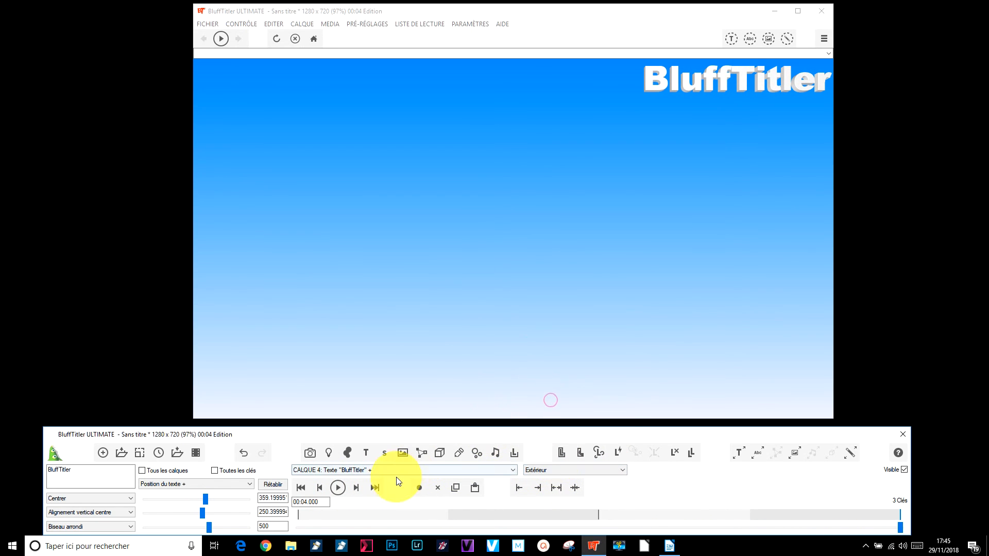
click(340, 492)
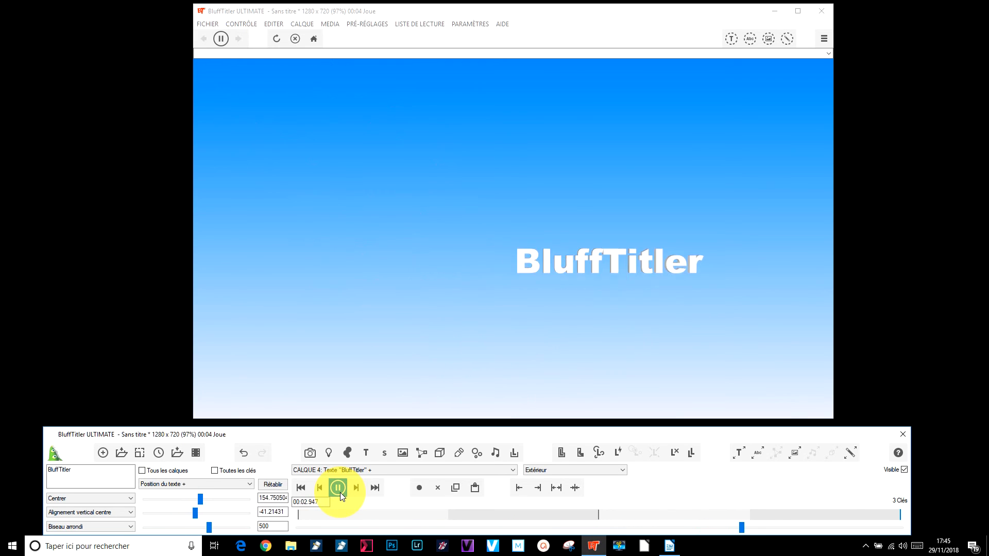
click(576, 471)
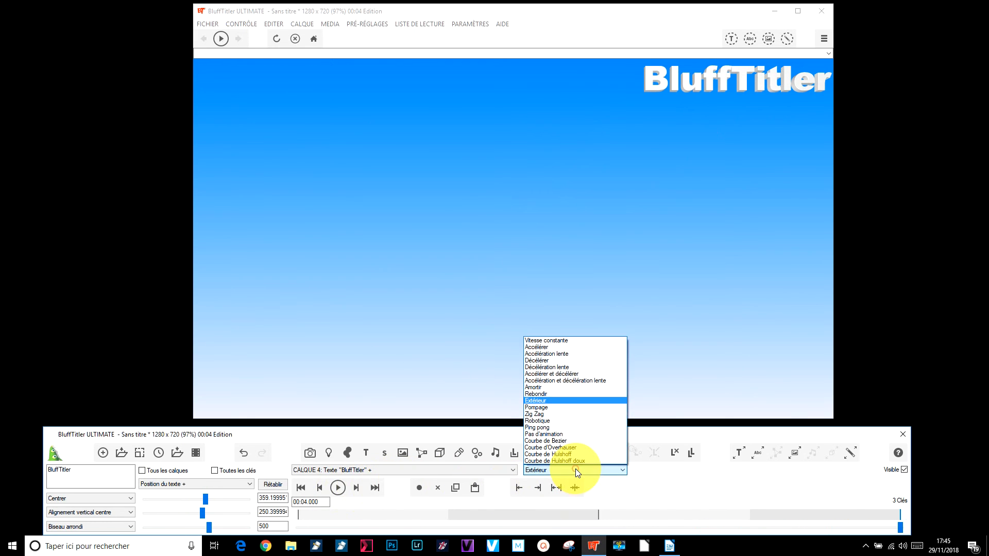
click(556, 409)
click(338, 487)
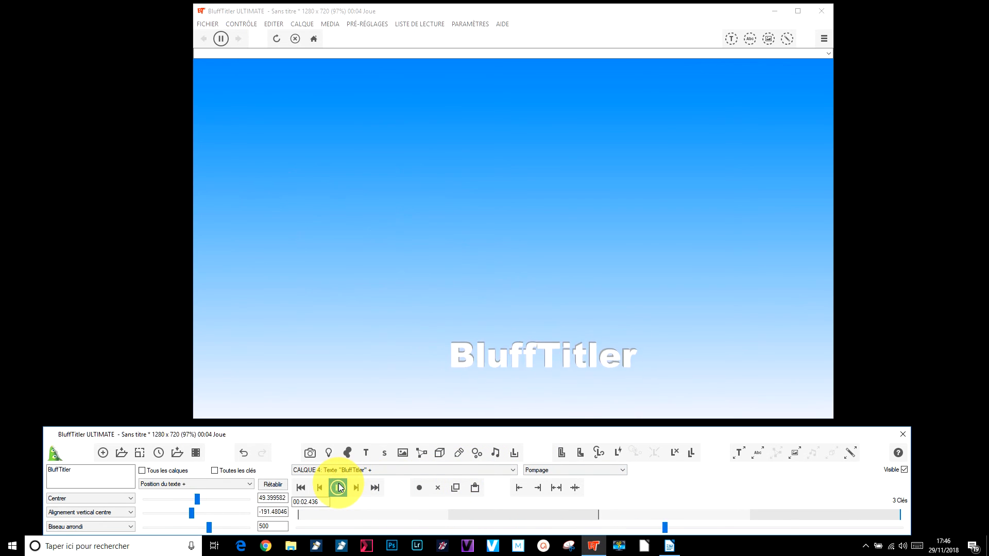
Try the Zig Zag and Robotique motion types on the text's position keys, playing the animation with each
click(562, 466)
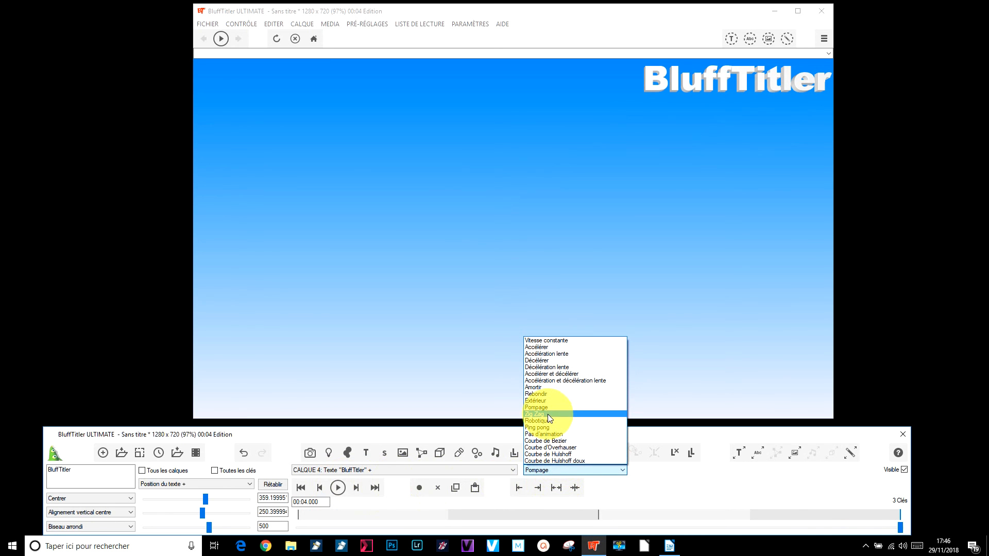
click(548, 413)
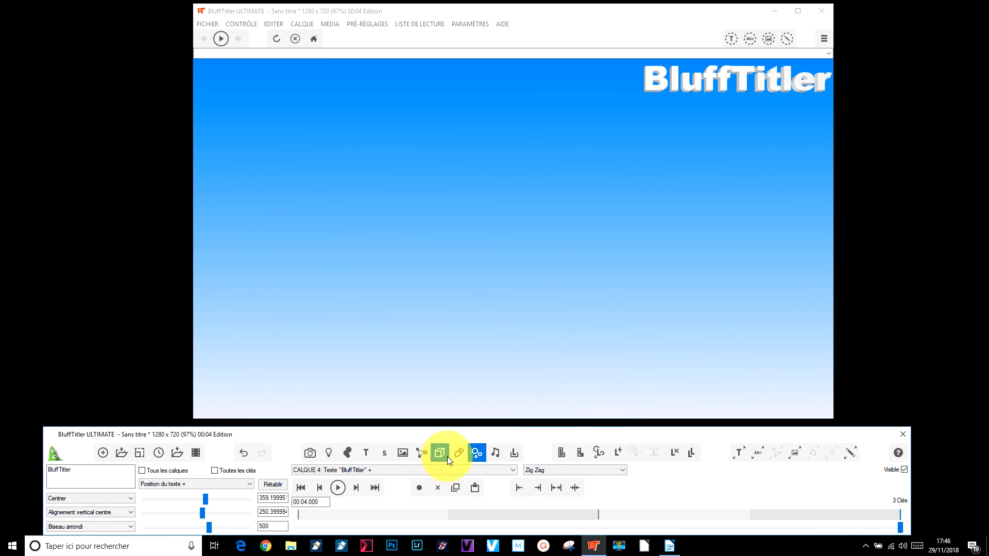
click(343, 485)
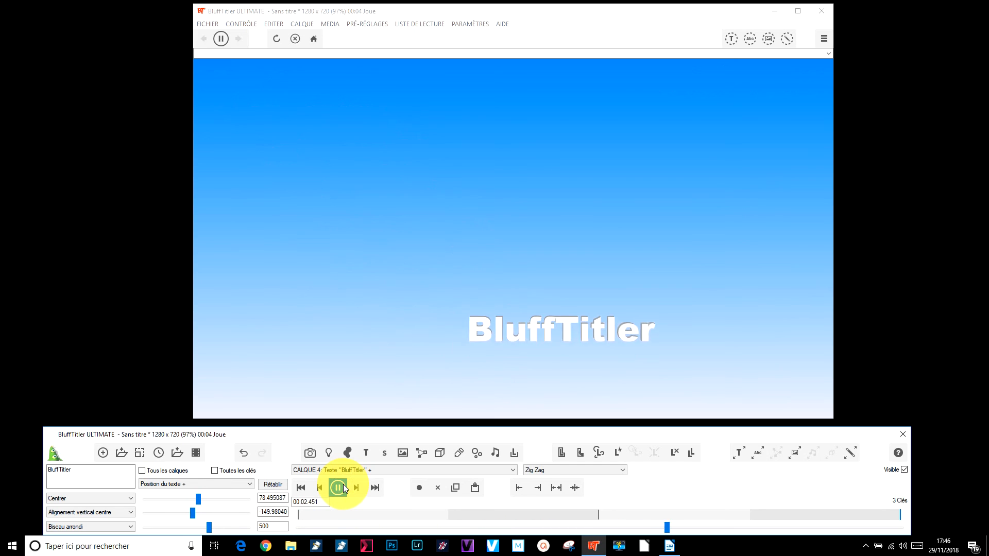
click(555, 469)
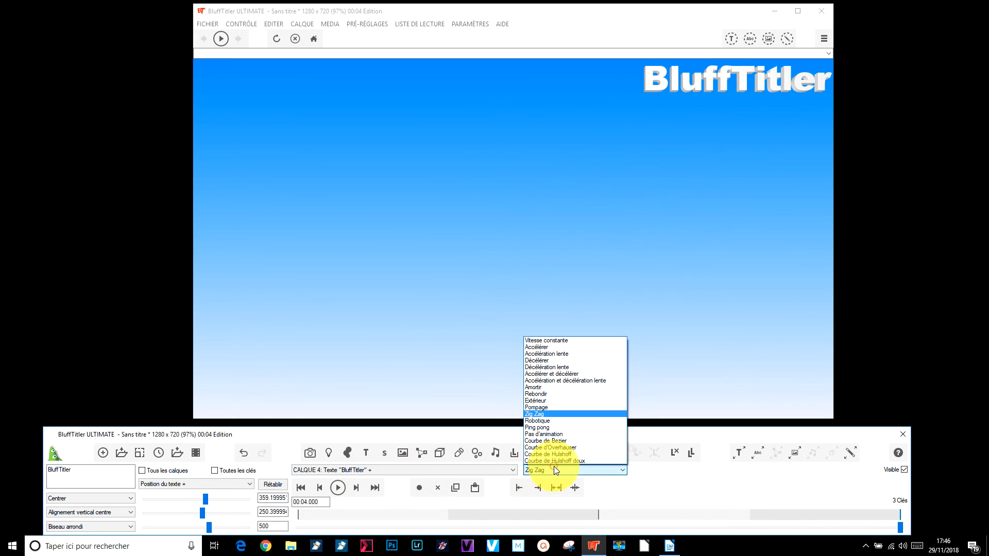
click(550, 422)
click(337, 488)
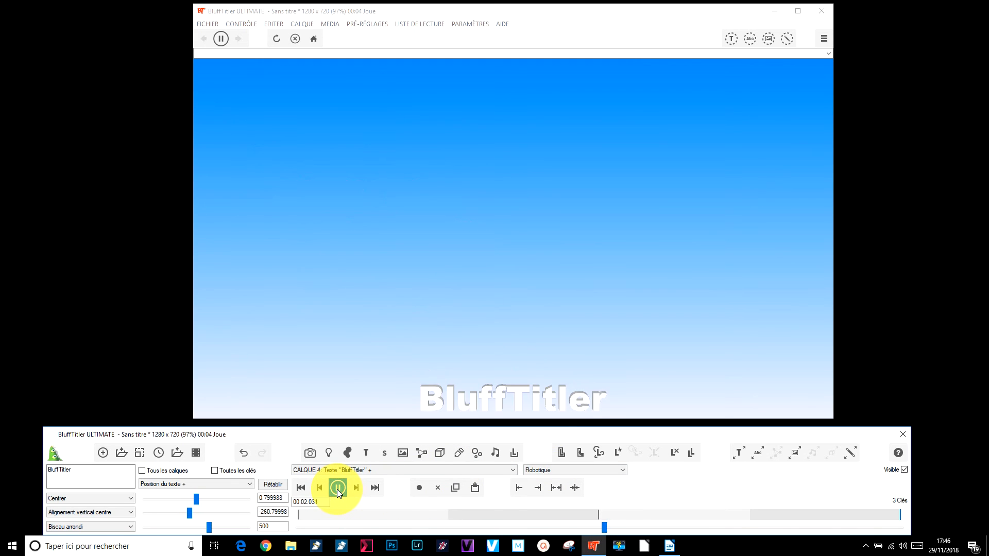
Try the Ping pong and Pas d'animation motion types on the text's position keys, playing the animation with each
click(561, 470)
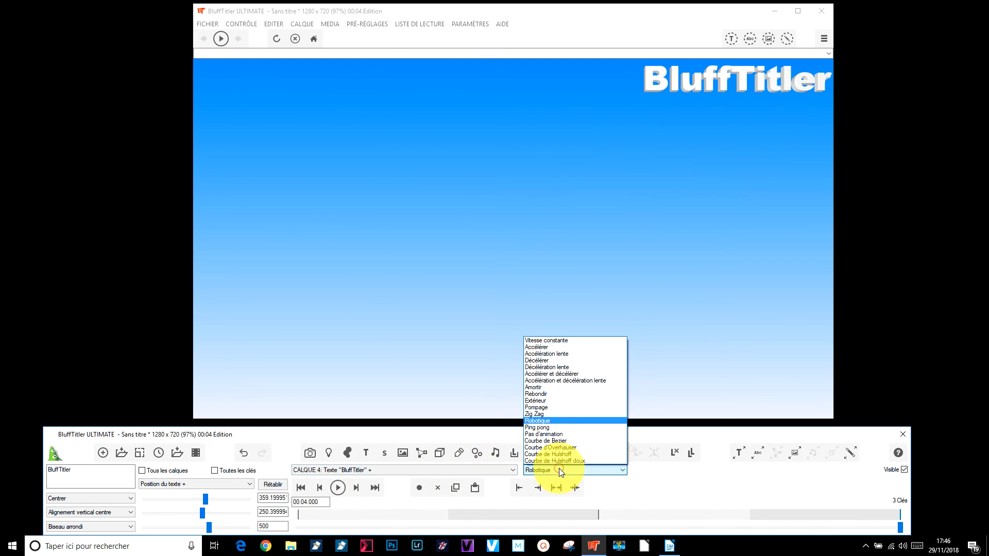
click(550, 428)
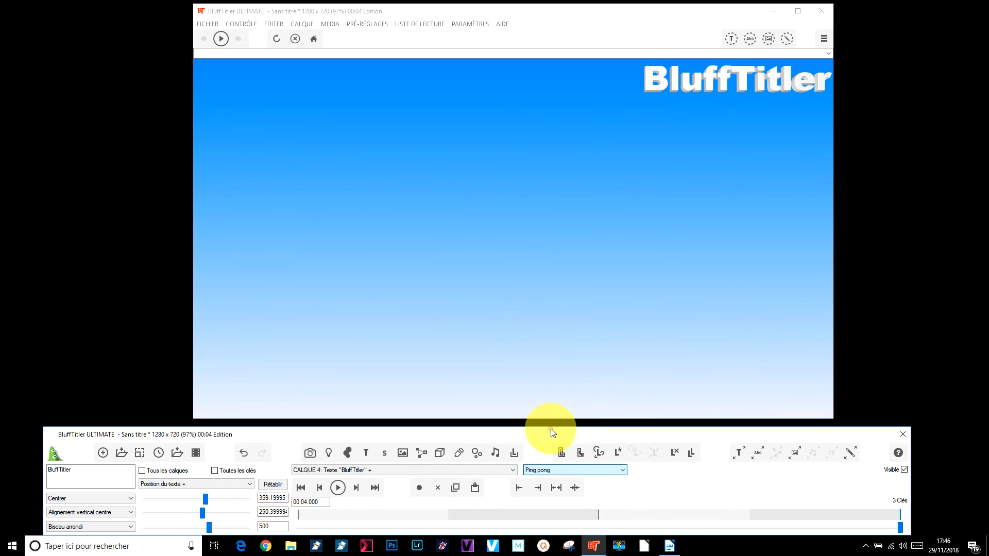
click(334, 488)
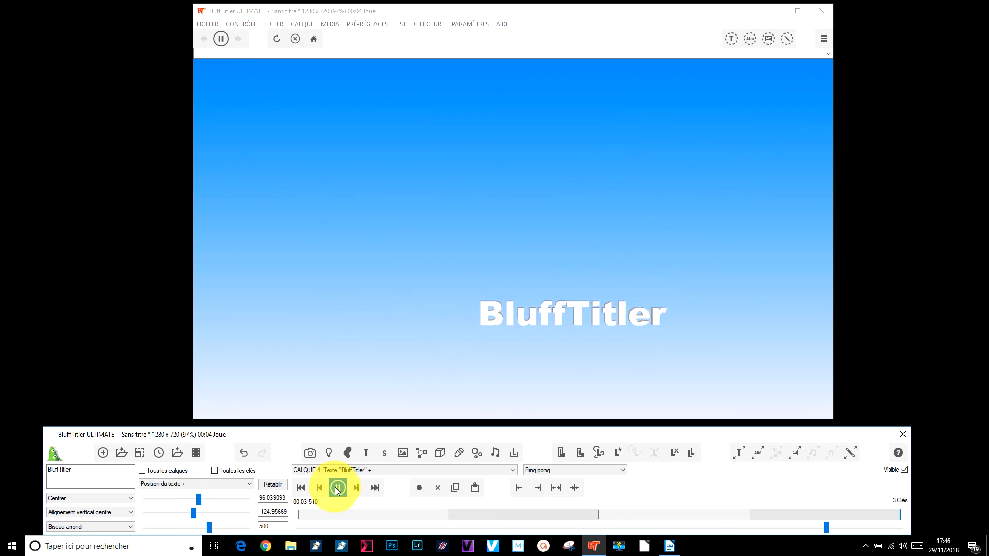
click(570, 469)
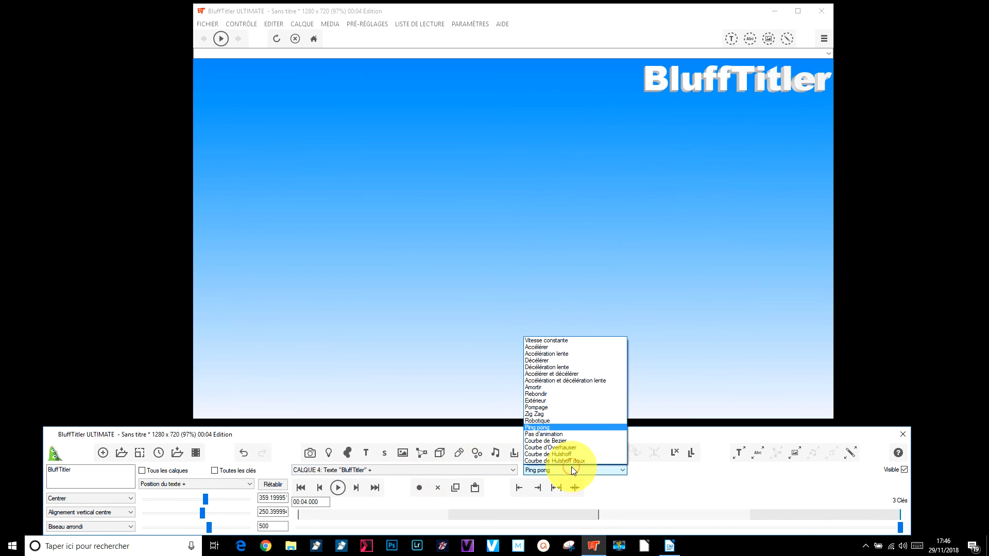
click(554, 436)
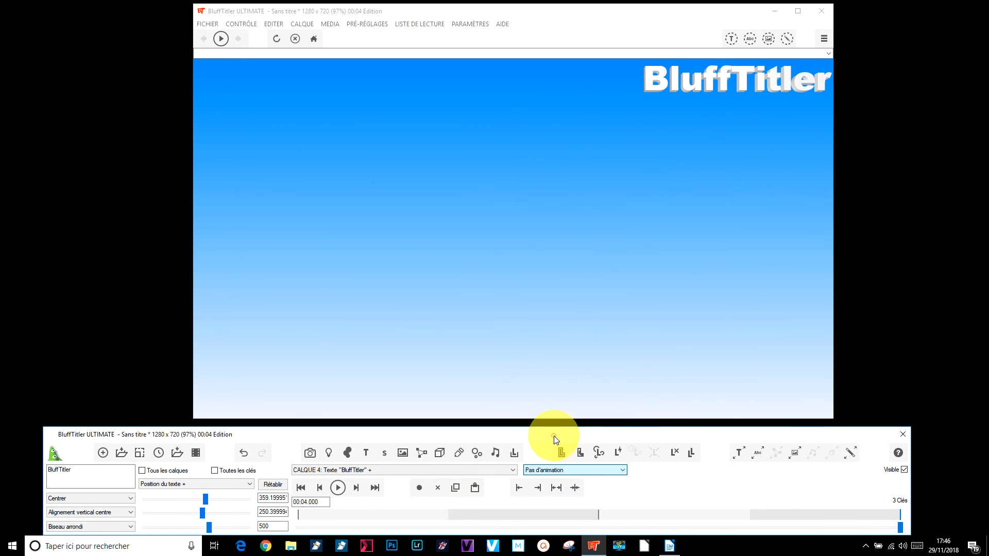
click(338, 487)
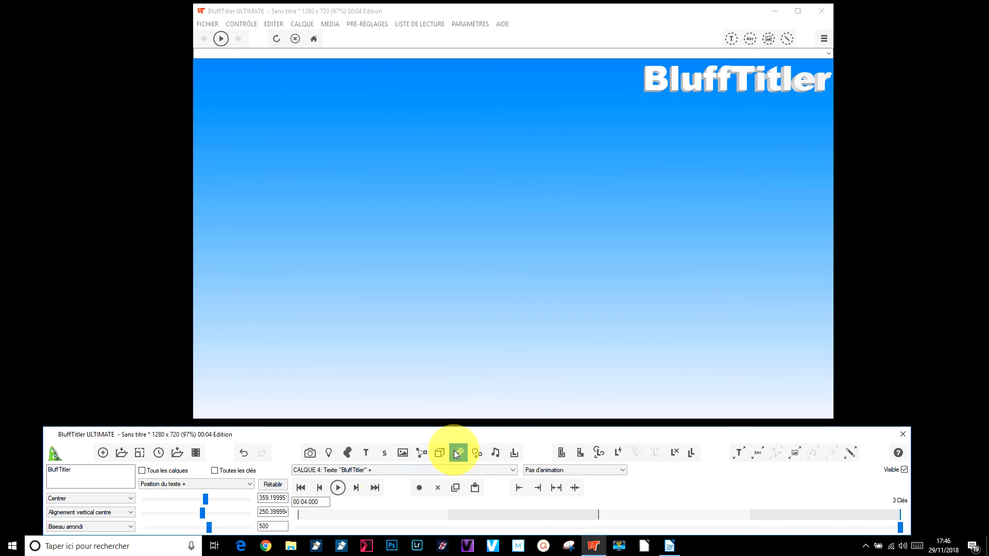
Try the Courbe de Bezier and Courbe d'Overhauser motion types on the text's position keys, playing the animation with each
click(542, 469)
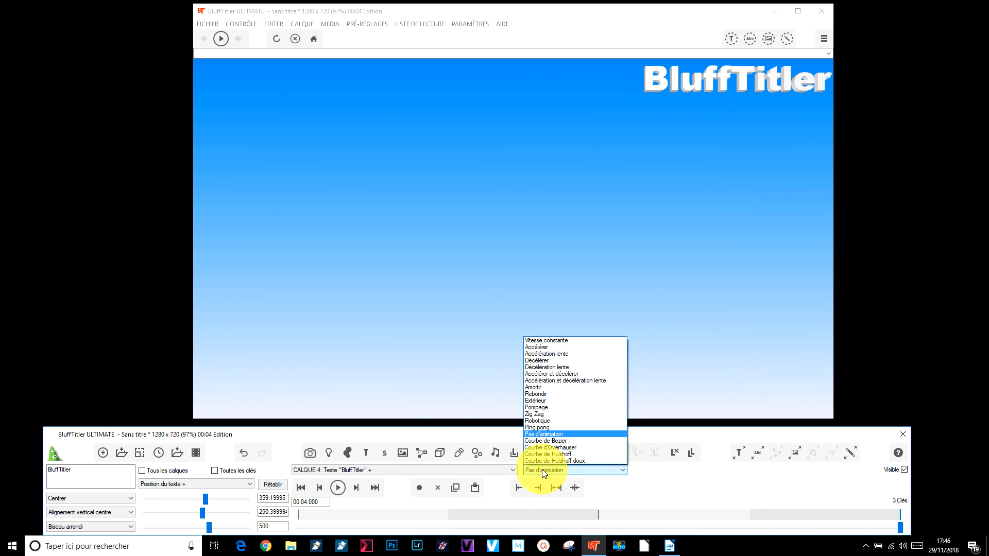
click(555, 441)
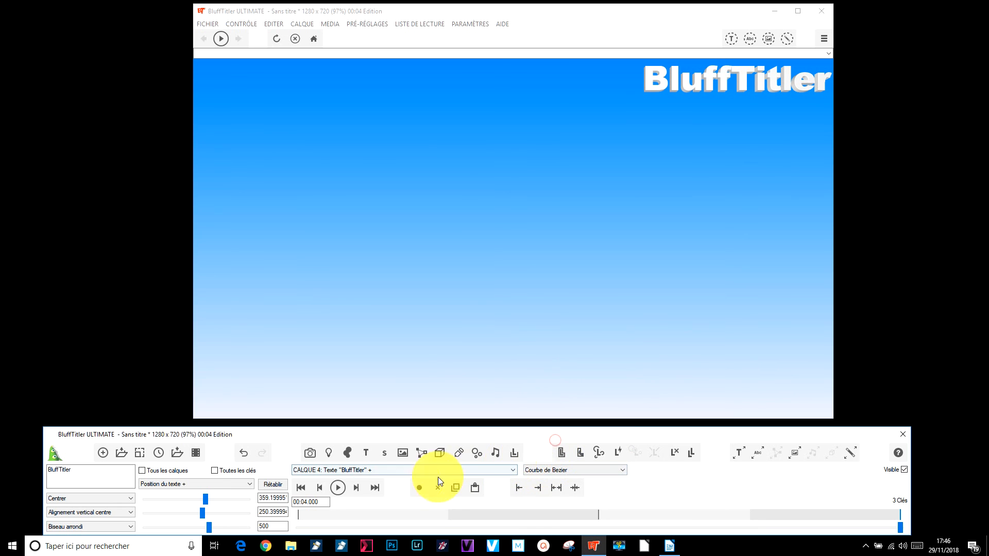
click(337, 488)
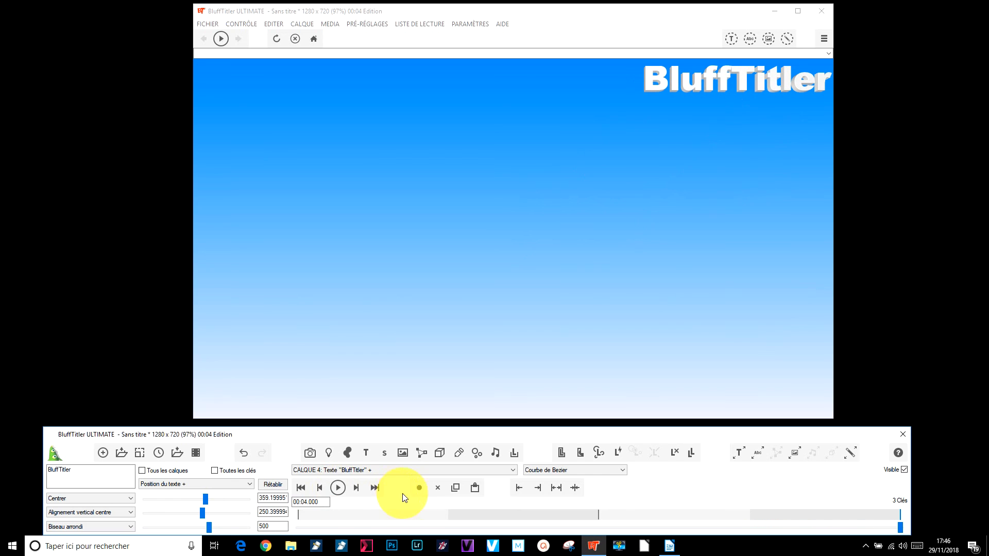
click(576, 471)
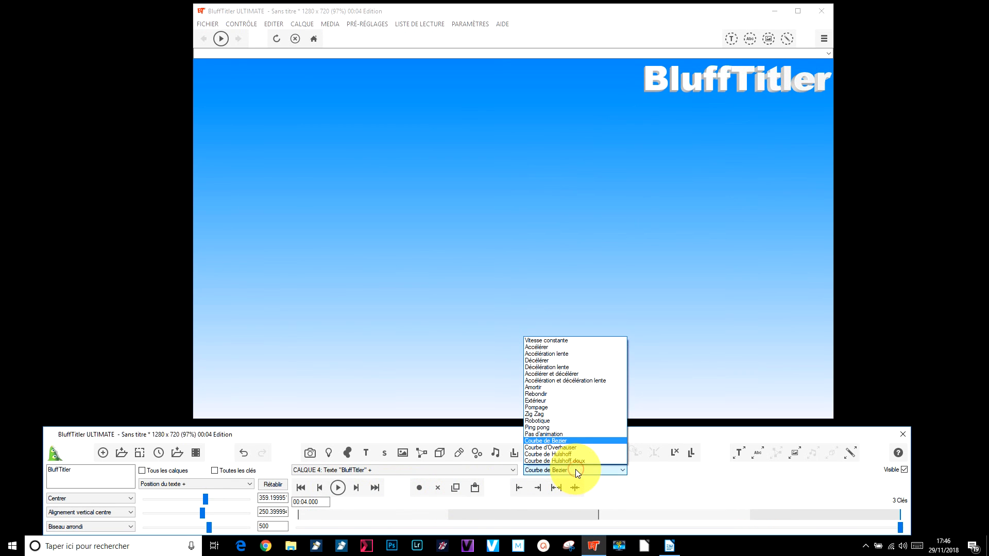
click(550, 448)
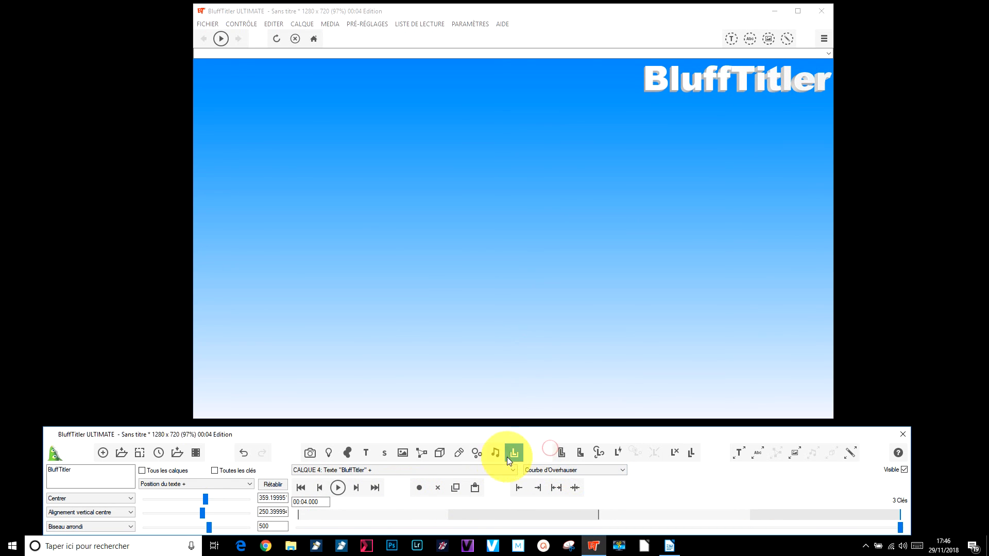
click(342, 487)
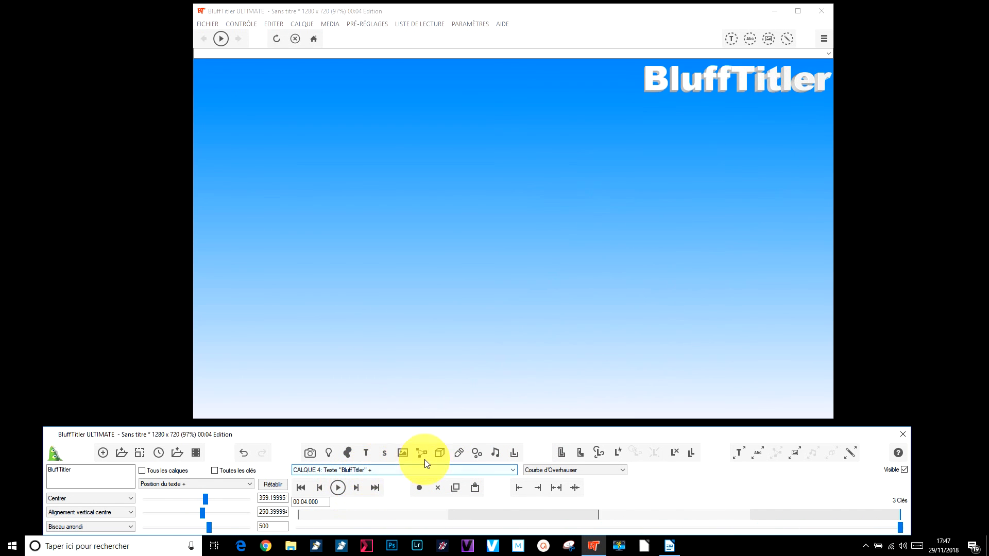
Set the text's position animation to Courbe de Hulshoff and play the movement
click(566, 471)
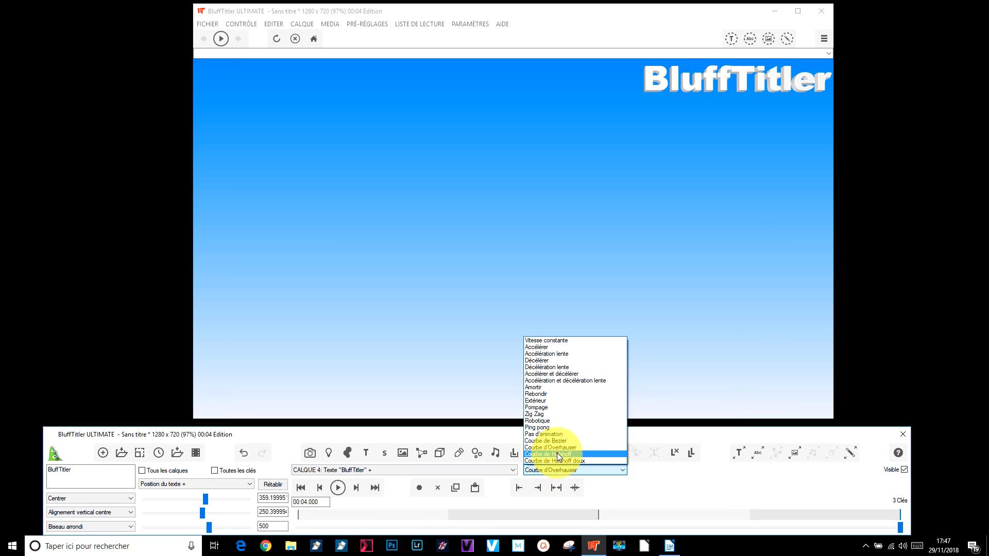
click(556, 453)
click(337, 487)
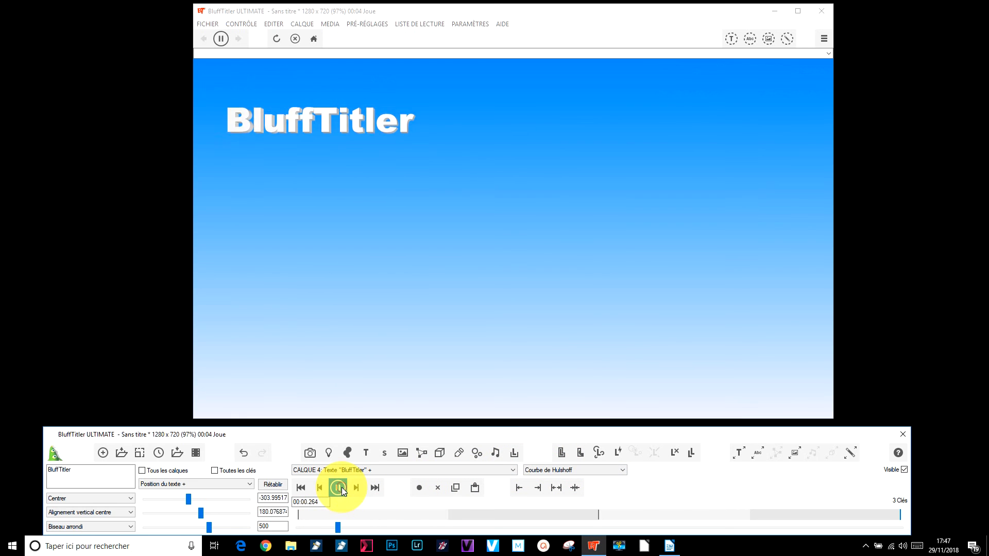